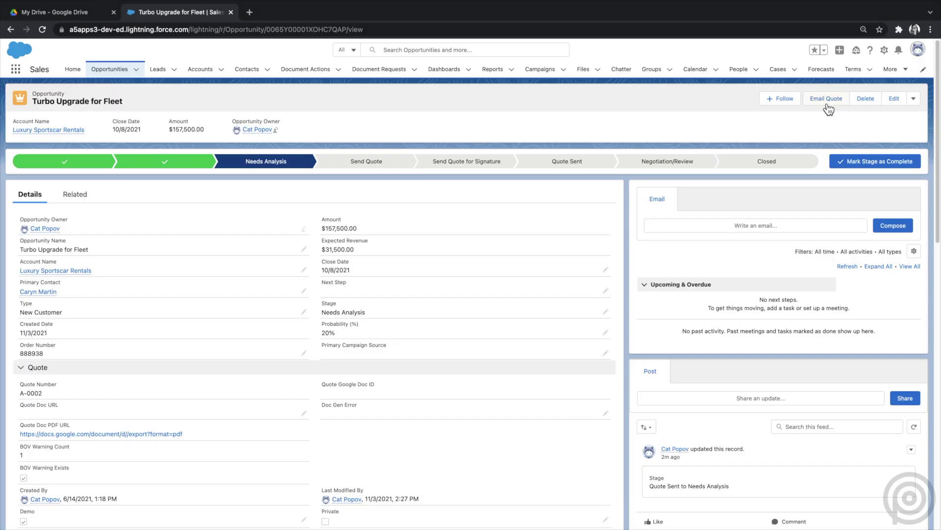
Step: Email the Turbo Upgrade for Fleet quote with the opportunity's Email Quote button
{"action": "left_click", "coordinate": [826, 99]}
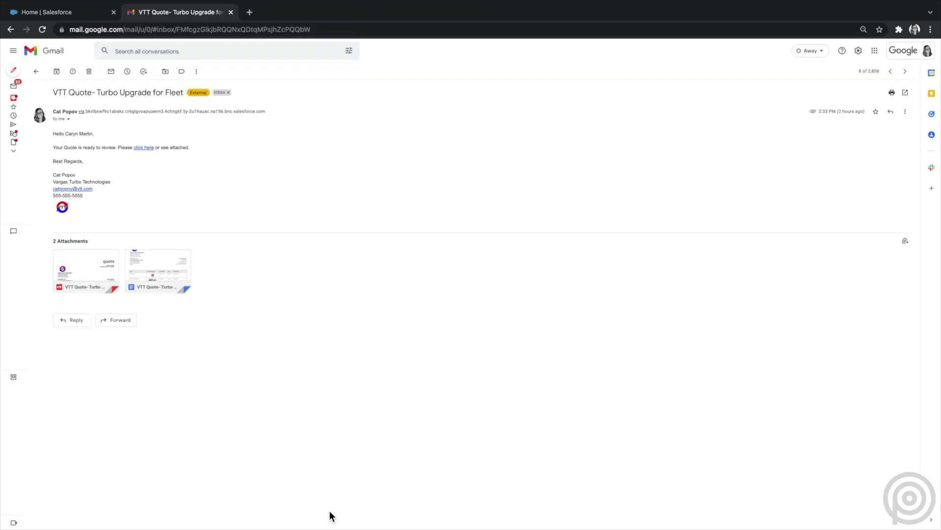
Step: Preview the emailed Turbo Upgrade for Fleet quote PDF attachment in Gmail
{"action": "left_click", "coordinate": [83, 274]}
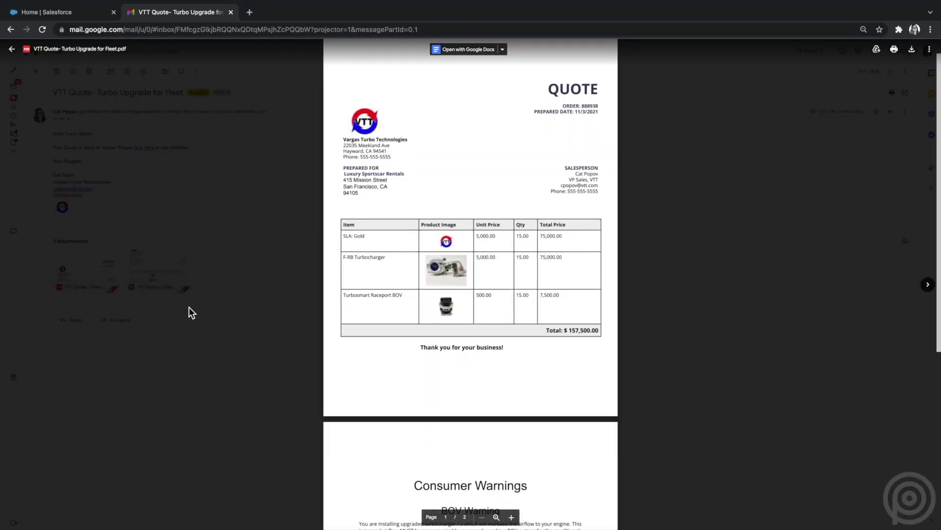
{"action": "scroll", "coordinate": [189, 306], "scroll_direction": "down", "scroll_amount": 5}
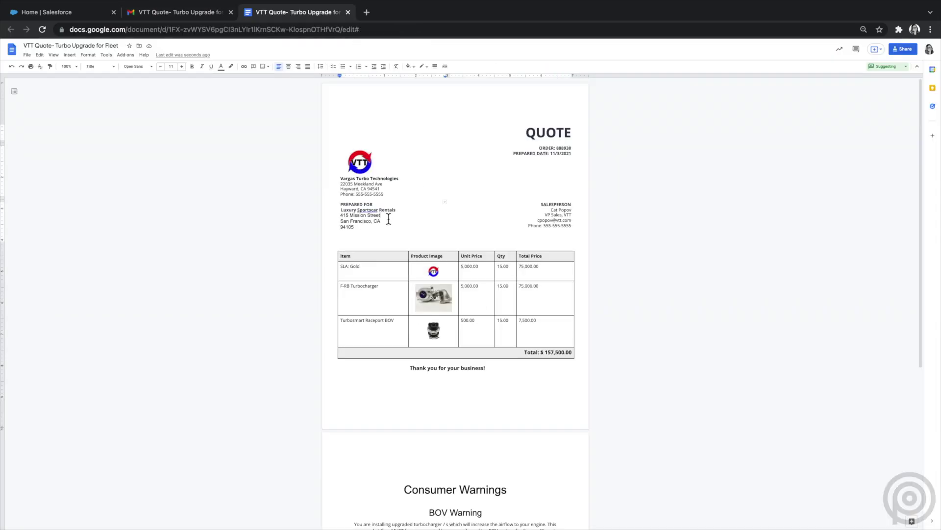
{"action": "type", "text": "Mission Driv"}
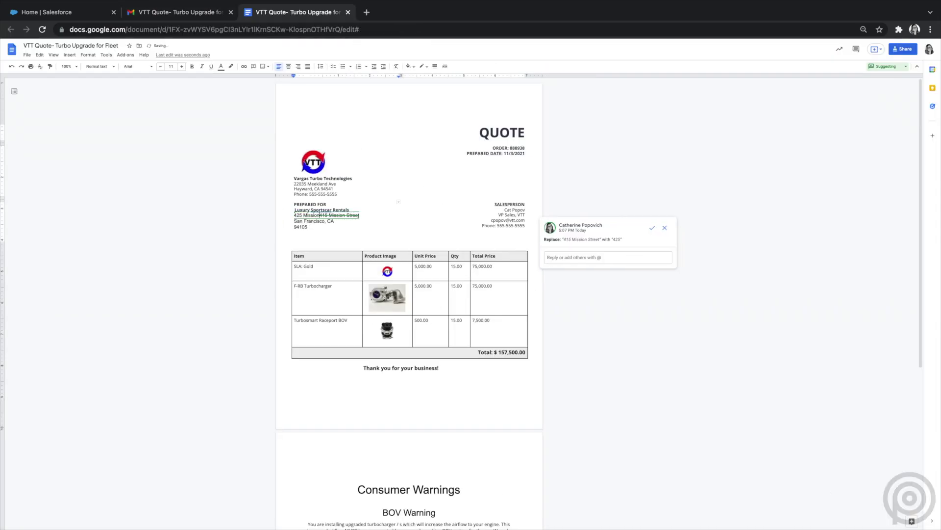
{"action": "type", "text": "e #204"}
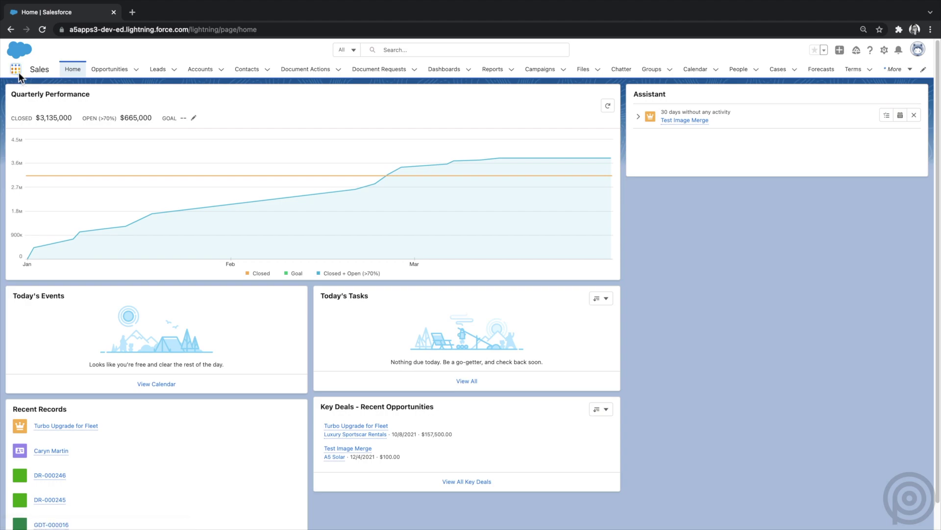
Step: Find 'docgen configuration' in the App Launcher and open DocGen Configuration
{"action": "left_click", "coordinate": [15, 69]}
{"action": "type", "text": "docgen configuration"}
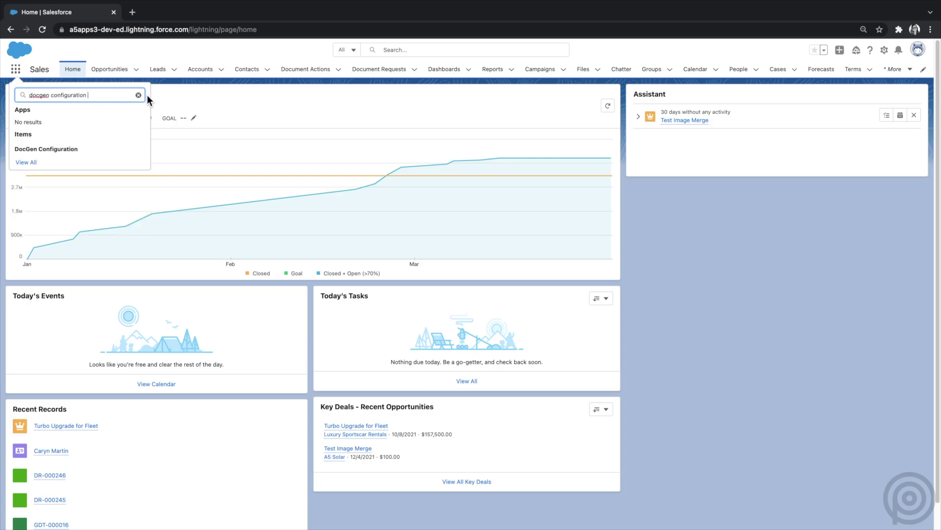
{"action": "left_click", "coordinate": [118, 152]}
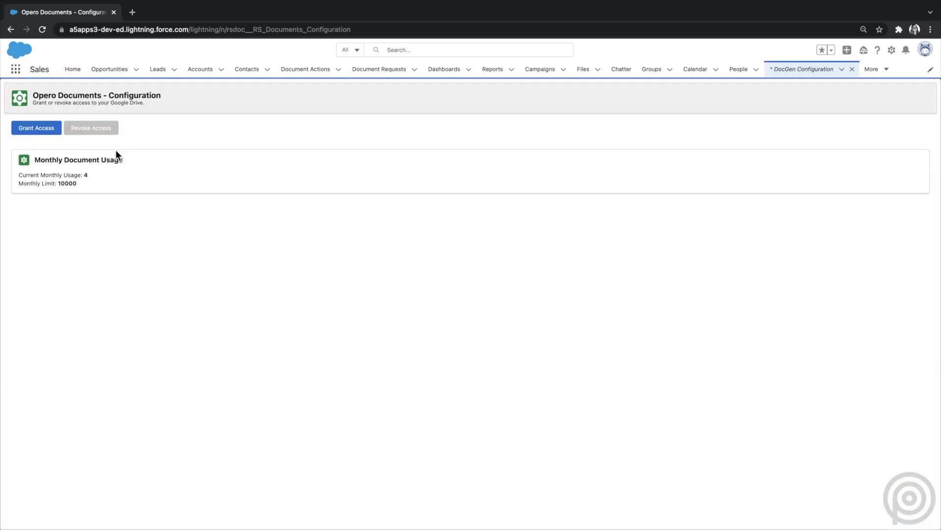
Step: Authorize A5 Documents to use the chosen Google account's Drive and Docs files
{"action": "left_click", "coordinate": [52, 131]}
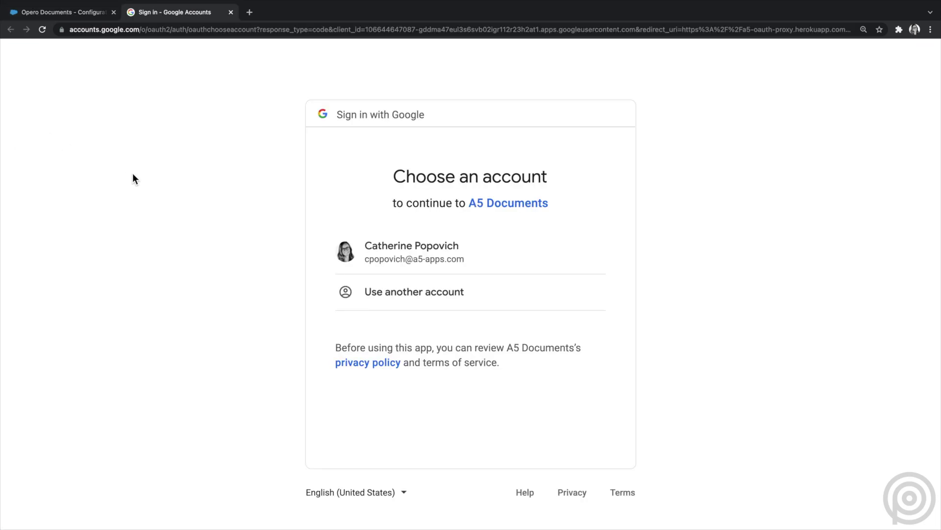
{"action": "left_click", "coordinate": [420, 254]}
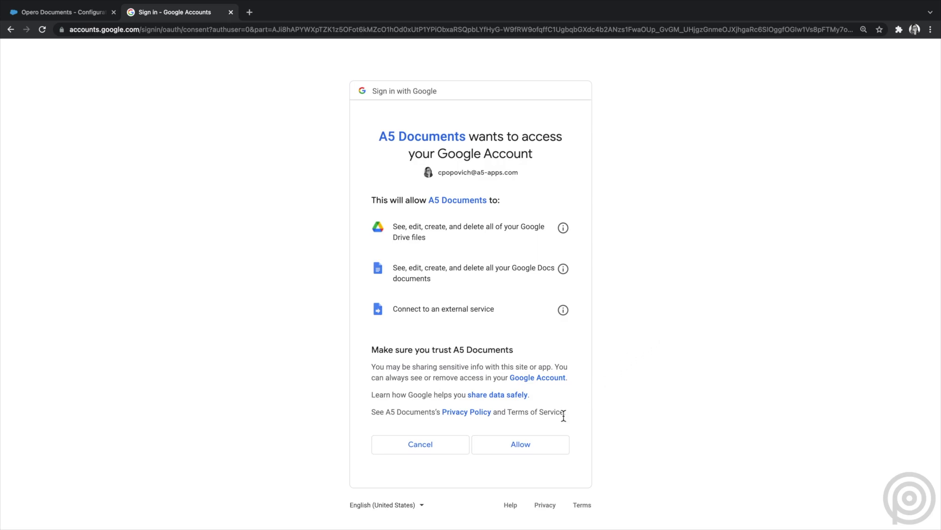
{"action": "left_click", "coordinate": [545, 449]}
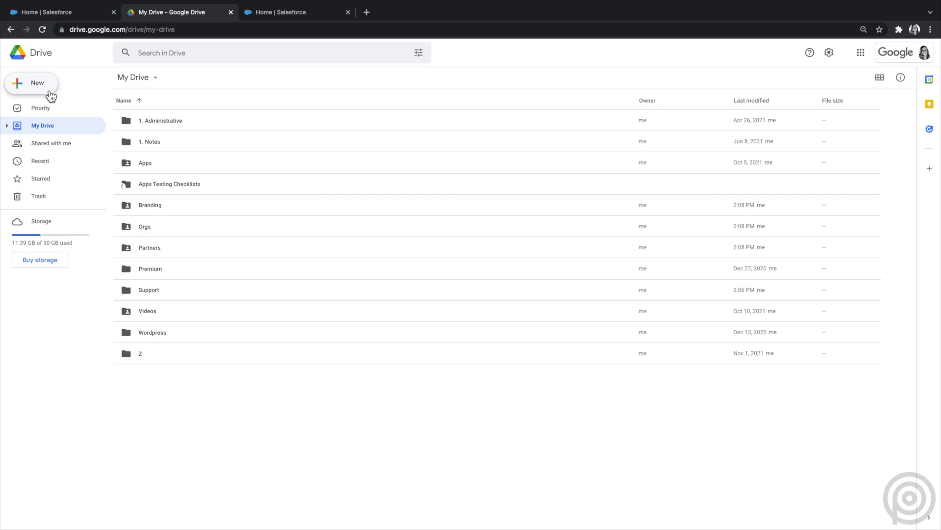
Step: Upload 'VTT Quote- .docx' to Google Drive and save it as a Google Doc
{"action": "left_click", "coordinate": [50, 93]}
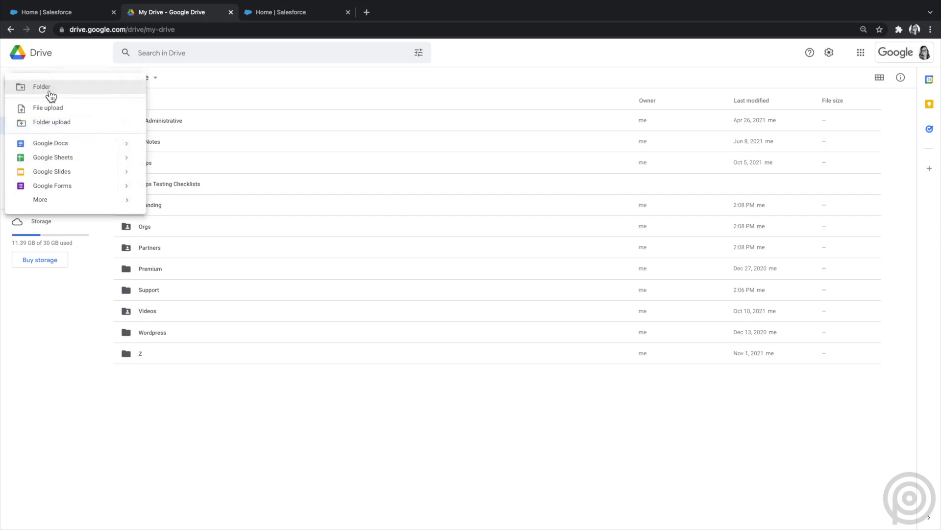
{"action": "left_click", "coordinate": [87, 111]}
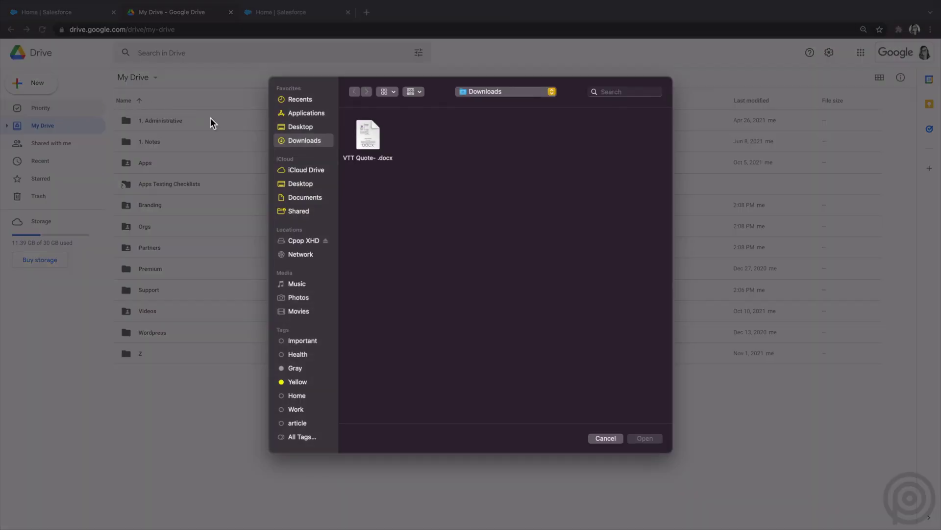
{"action": "double_click", "coordinate": [376, 147]}
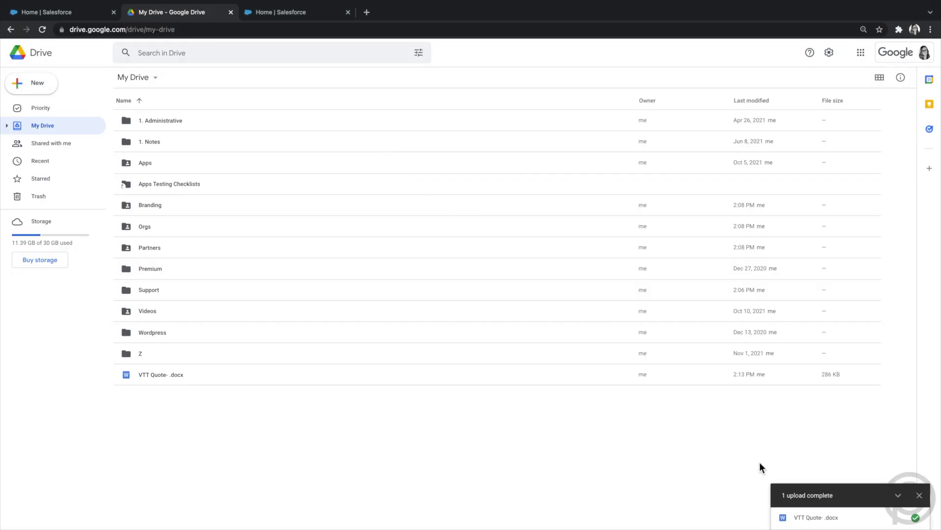
{"action": "left_click", "coordinate": [817, 517]}
{"action": "left_click", "coordinate": [27, 55]}
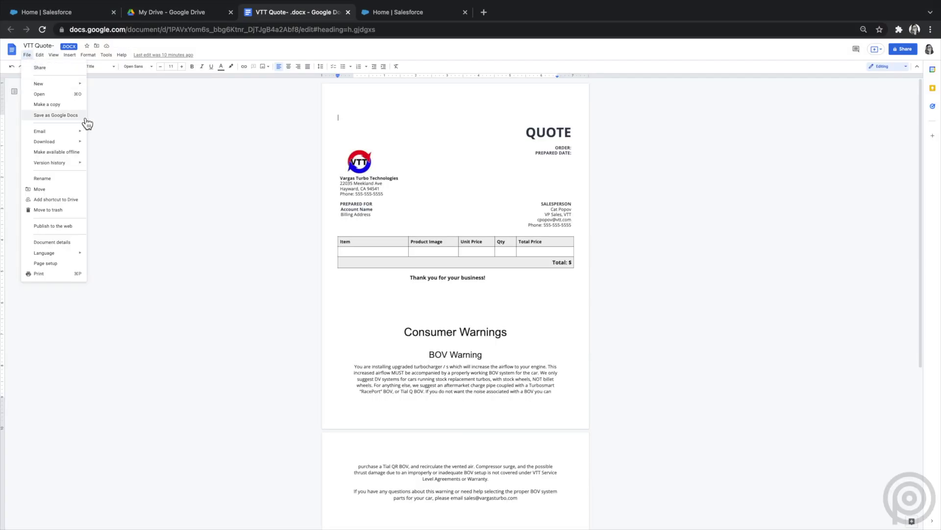
{"action": "left_click", "coordinate": [66, 115]}
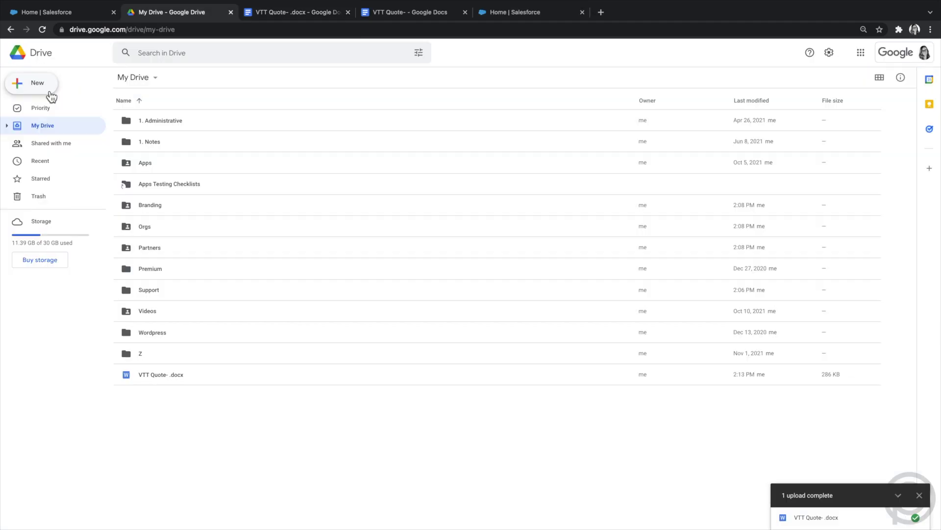
Step: Create a blank Google Doc, view the VTT Quote doc, then return to Salesforce
{"action": "left_click", "coordinate": [37, 83]}
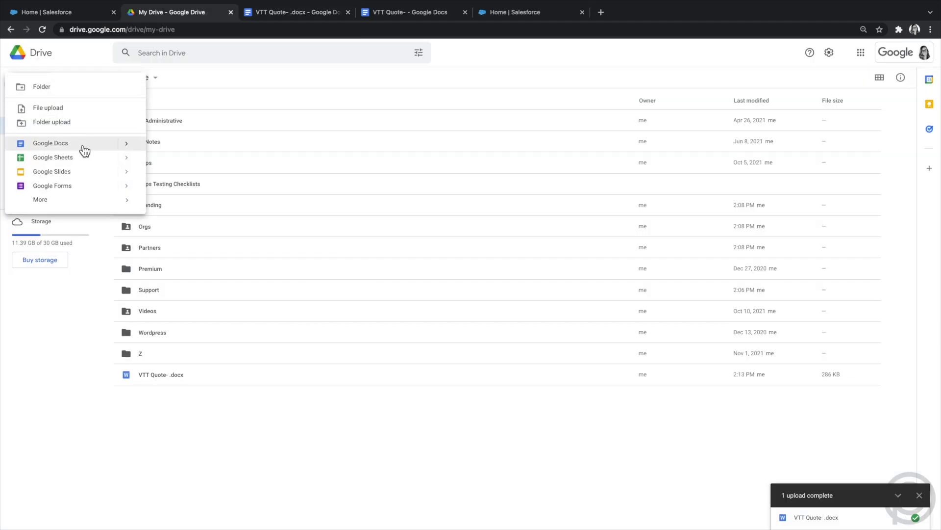
{"action": "left_click", "coordinate": [51, 143]}
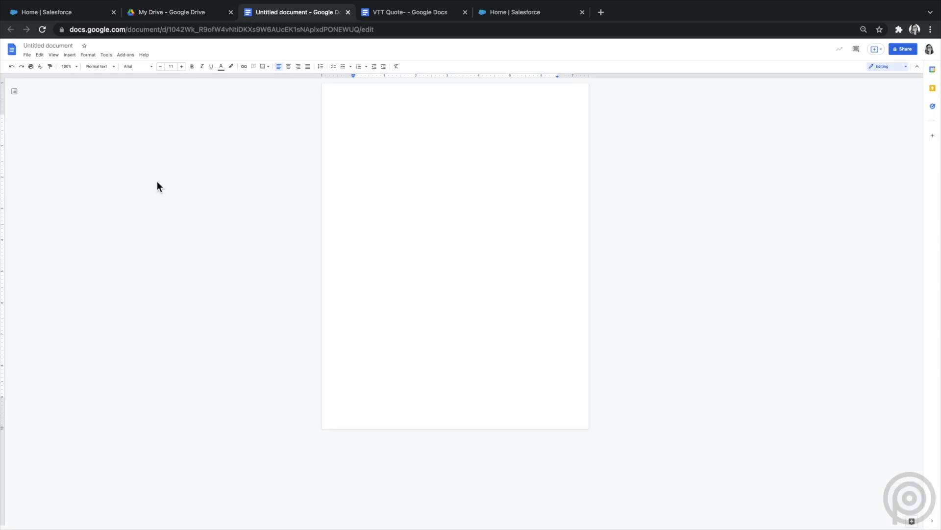
{"action": "left_click", "coordinate": [413, 12]}
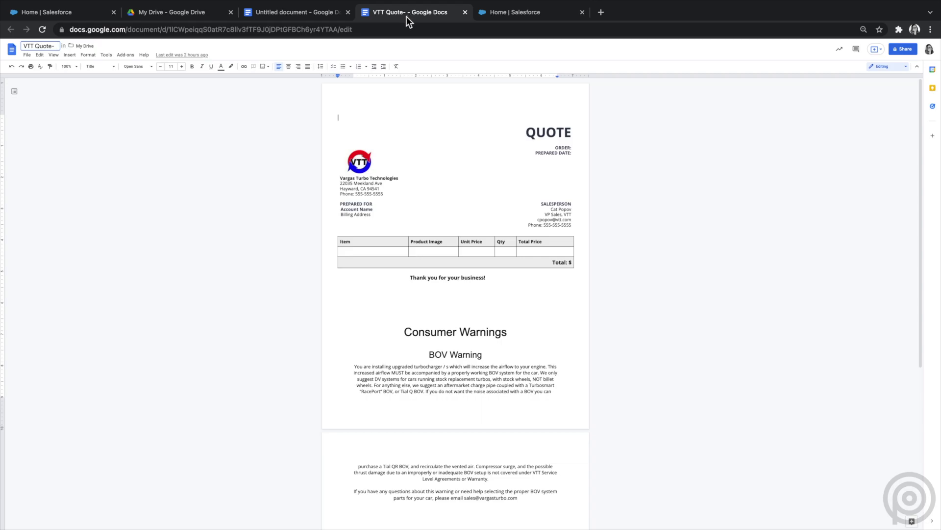
{"action": "left_click", "coordinate": [512, 12]}
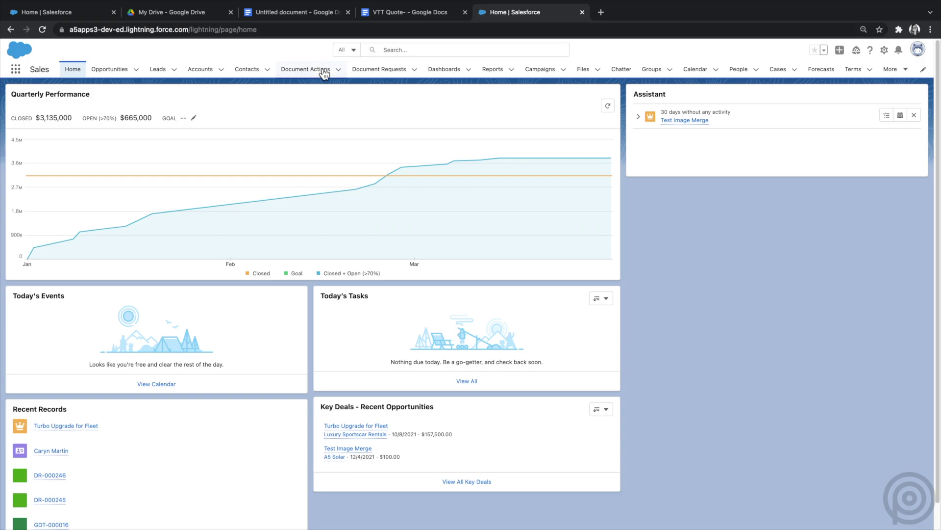
Step: Begin a new document action named 'Email Quote' from Document Actions
{"action": "left_click", "coordinate": [306, 69]}
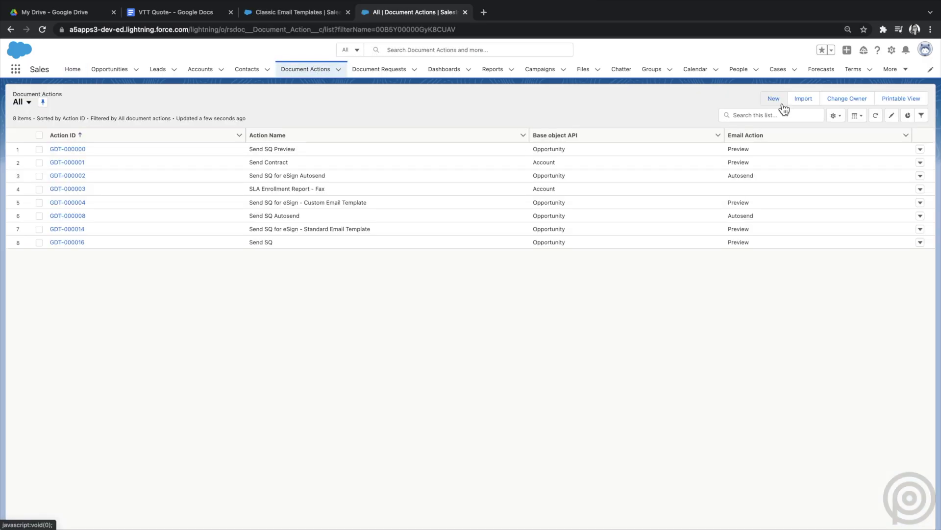
{"action": "left_click", "coordinate": [775, 99]}
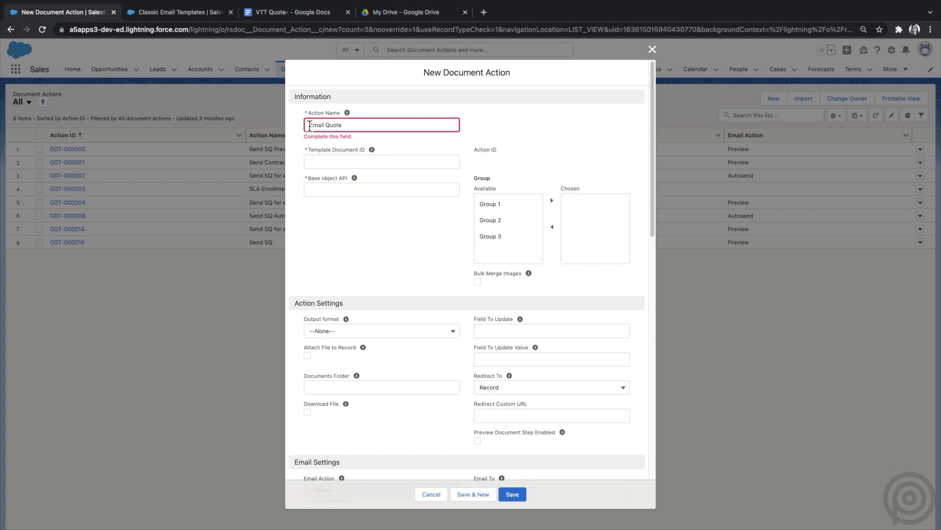
Step: Use the VTT Quote Google Doc ID as template and Opportunity as base object
{"action": "left_click", "coordinate": [309, 161]}
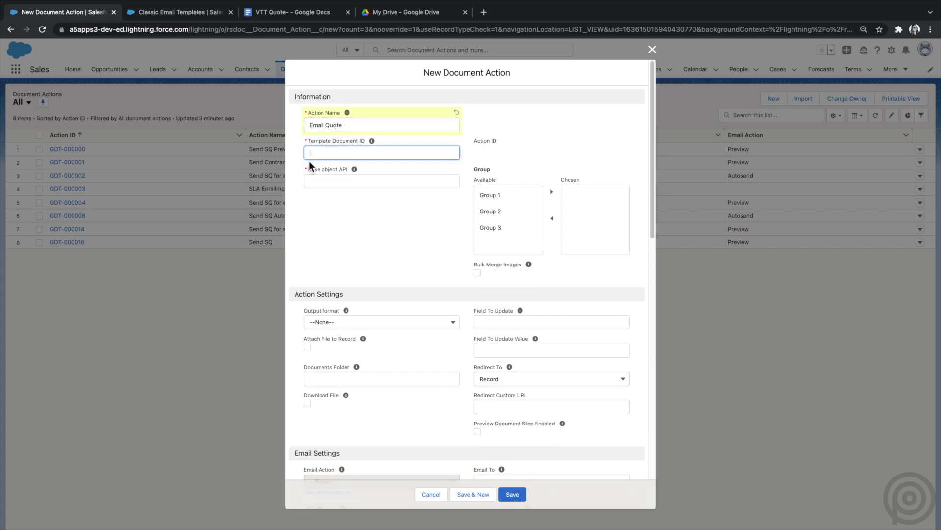
{"action": "left_click", "coordinate": [290, 12]}
{"action": "right_click", "coordinate": [292, 30]}
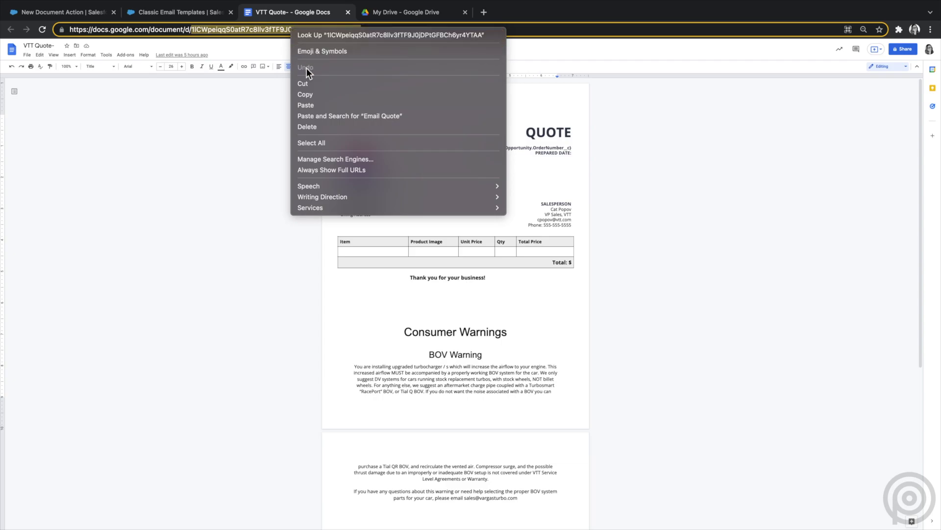
{"action": "left_click", "coordinate": [309, 89]}
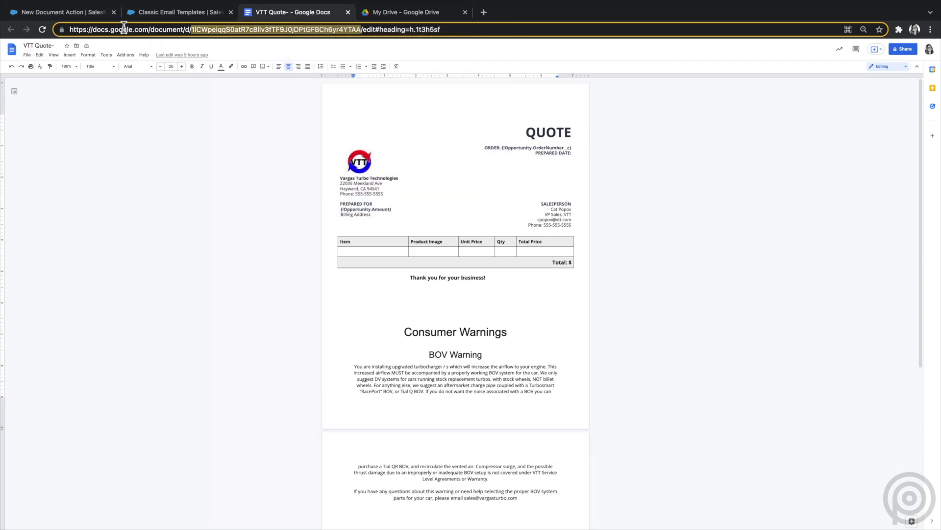
{"action": "left_click", "coordinate": [63, 12]}
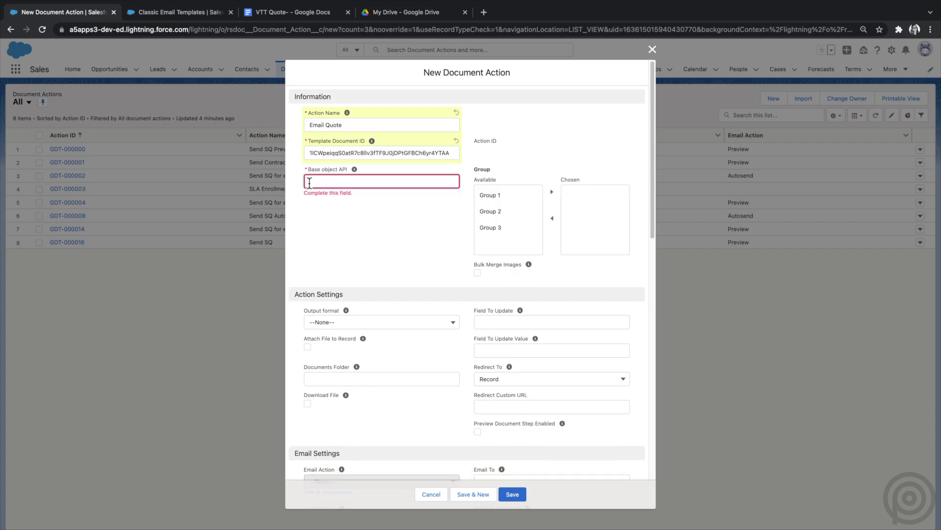
{"action": "type", "text": "Opportunity"}
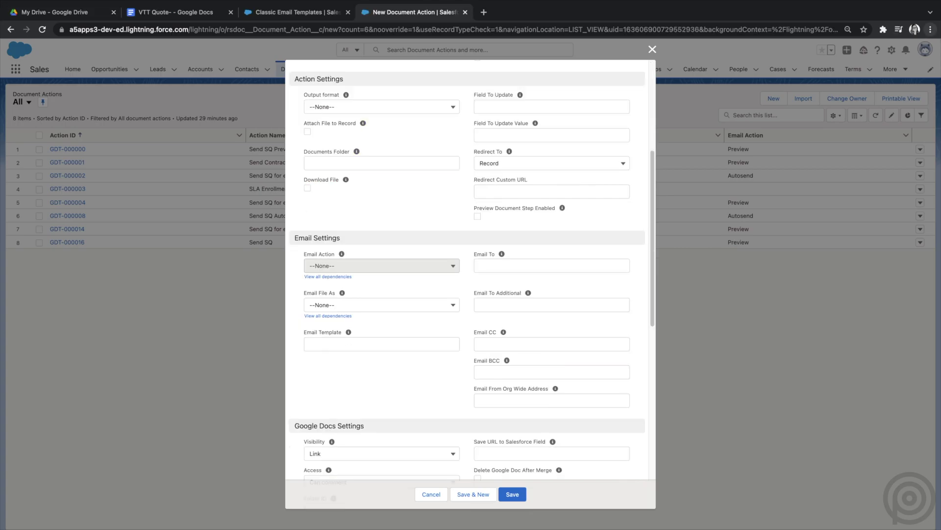
Step: Output PDF, attach it to the record, and update StageName to 'Quote Sent'
{"action": "left_click", "coordinate": [437, 111]}
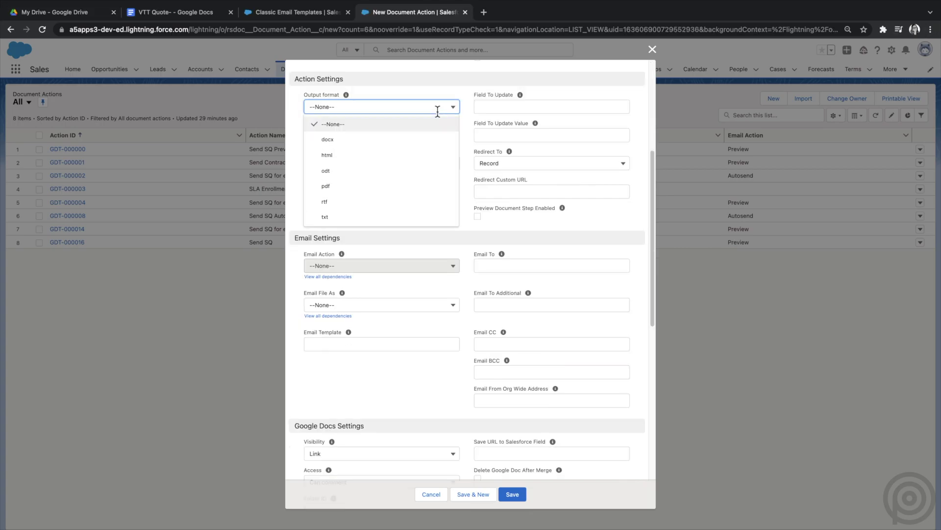
{"action": "left_click", "coordinate": [439, 188]}
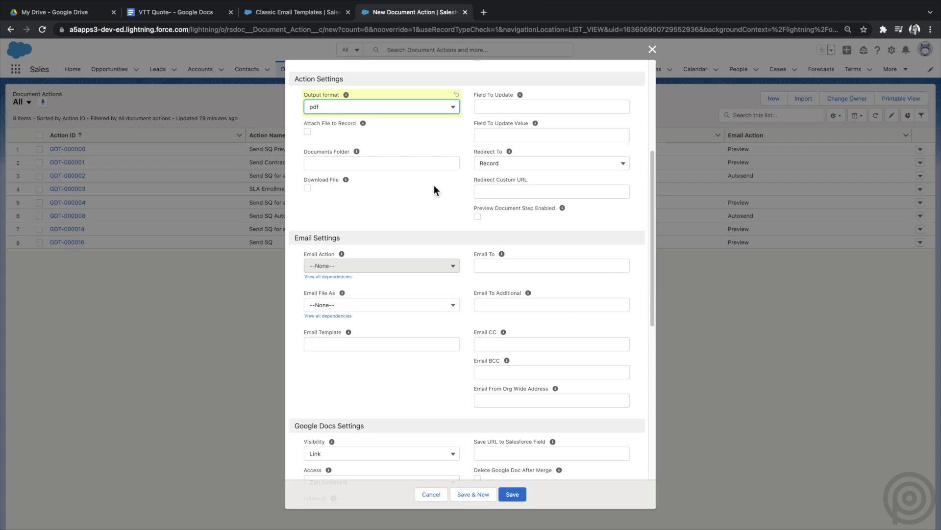
{"action": "left_click", "coordinate": [308, 133]}
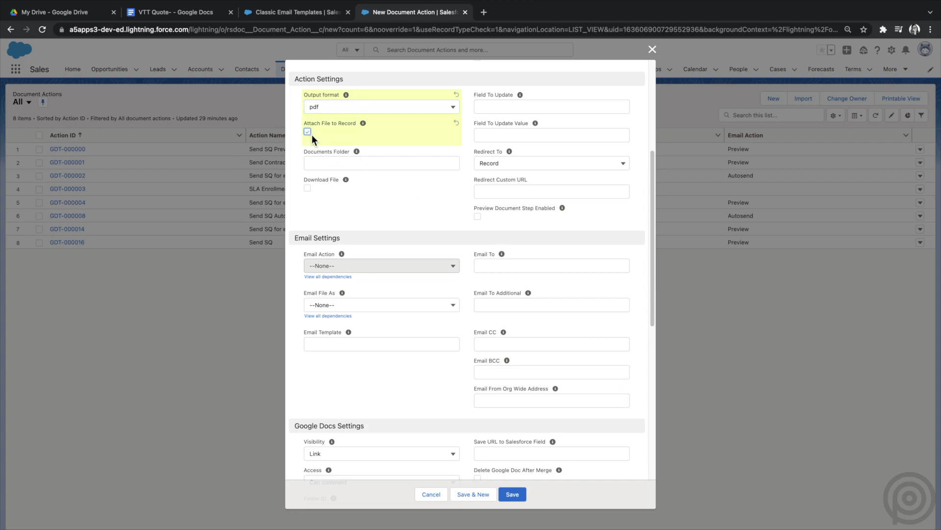
{"action": "left_click", "coordinate": [515, 107]}
{"action": "type", "text": "StageName"}
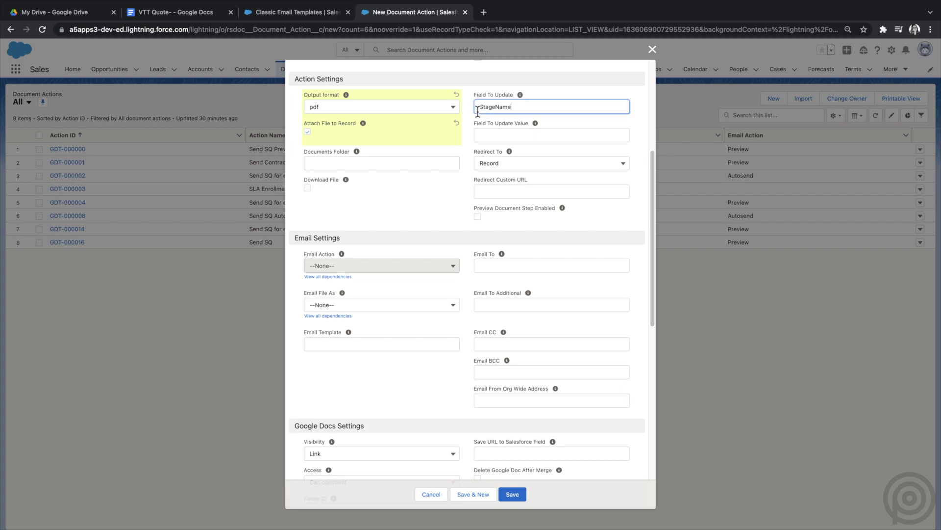
{"action": "left_click", "coordinate": [478, 136]}
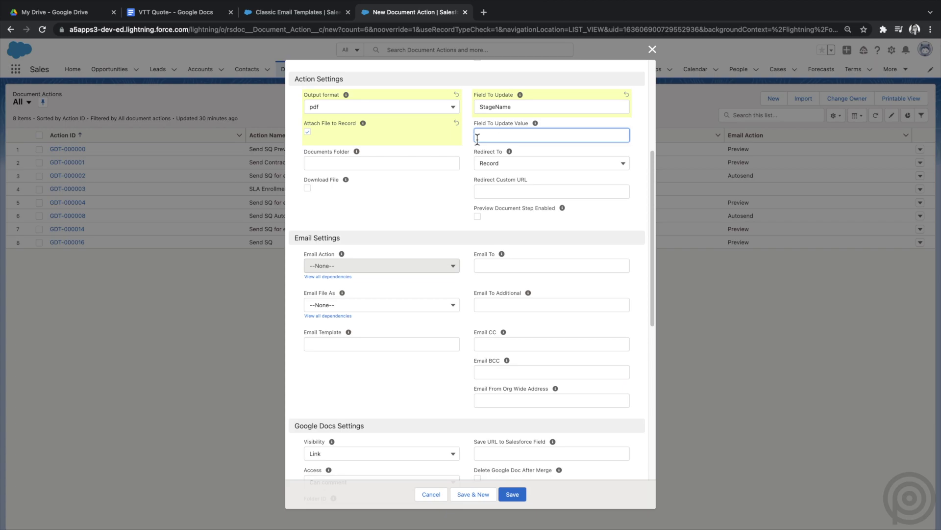
{"action": "type", "text": "Quote Sent"}
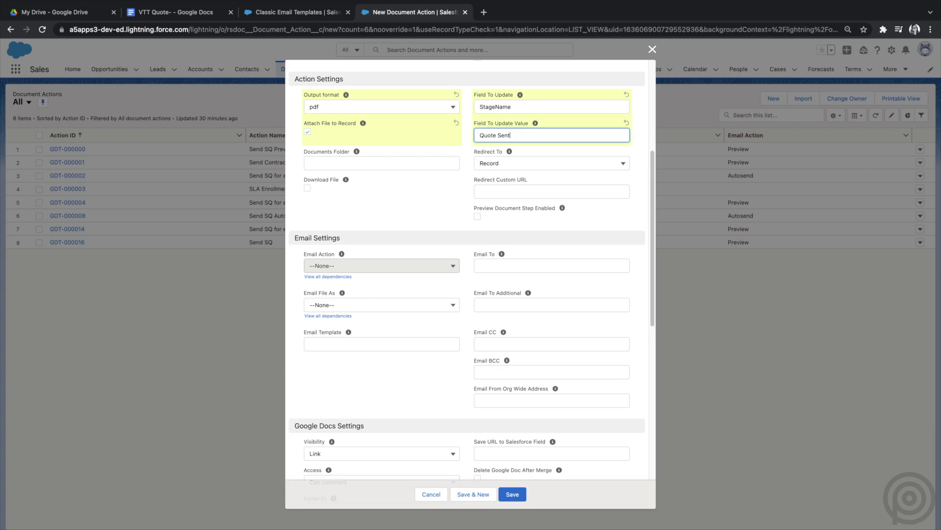
Step: Email the file as an attachment, with Preview as the email action
{"action": "left_click", "coordinate": [454, 305]}
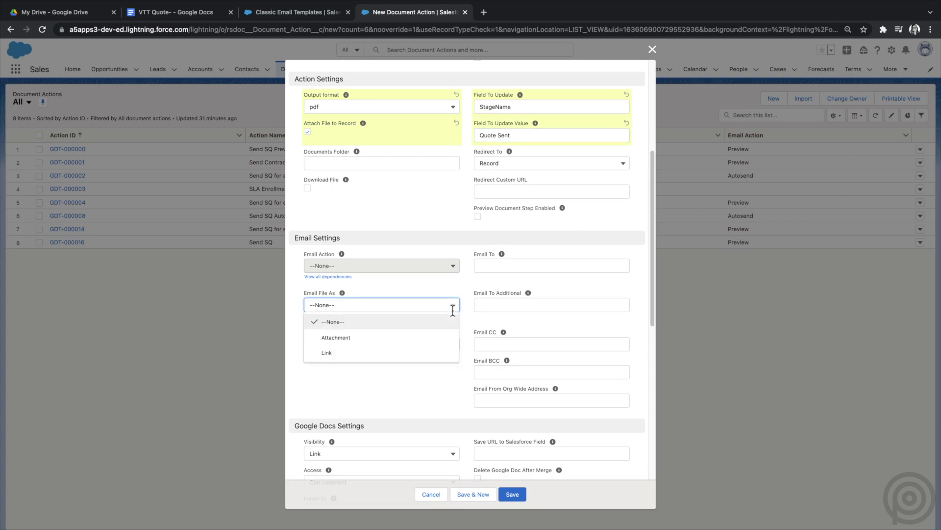
{"action": "left_click", "coordinate": [452, 337]}
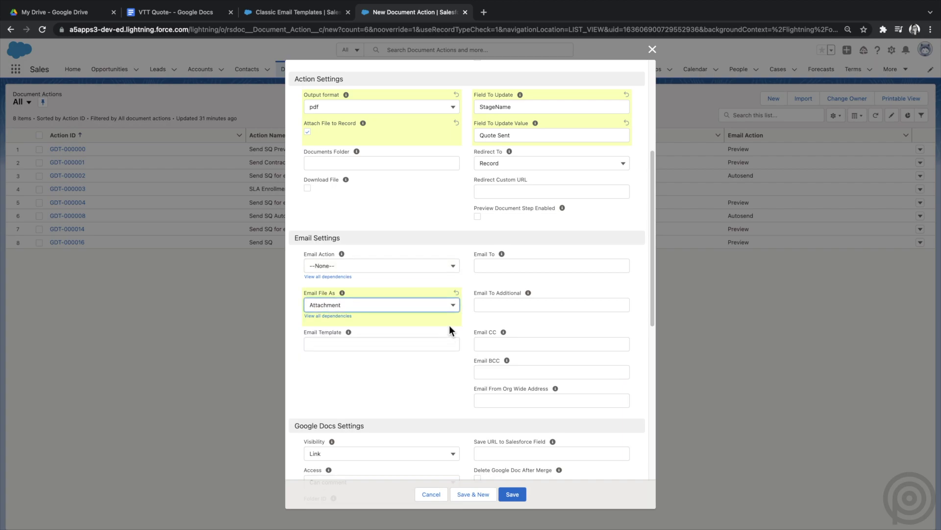
{"action": "left_click", "coordinate": [454, 266]}
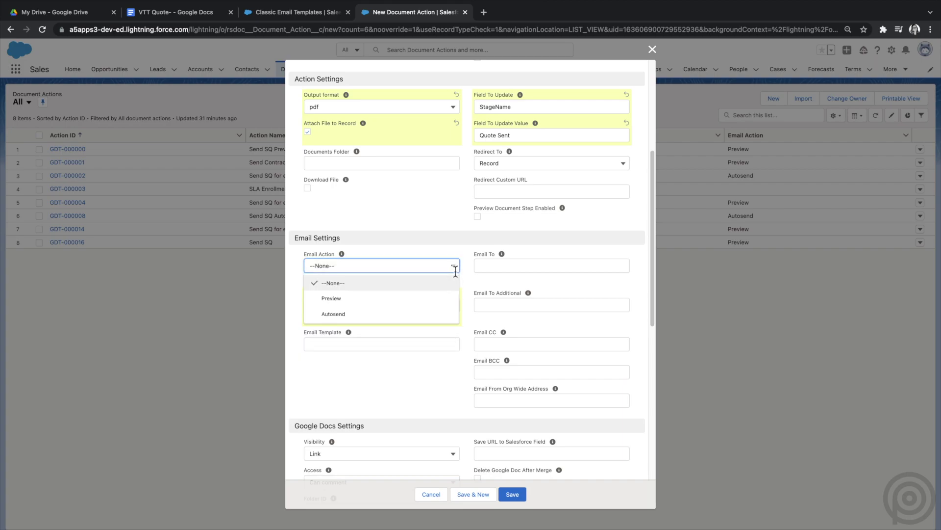
{"action": "left_click", "coordinate": [453, 298]}
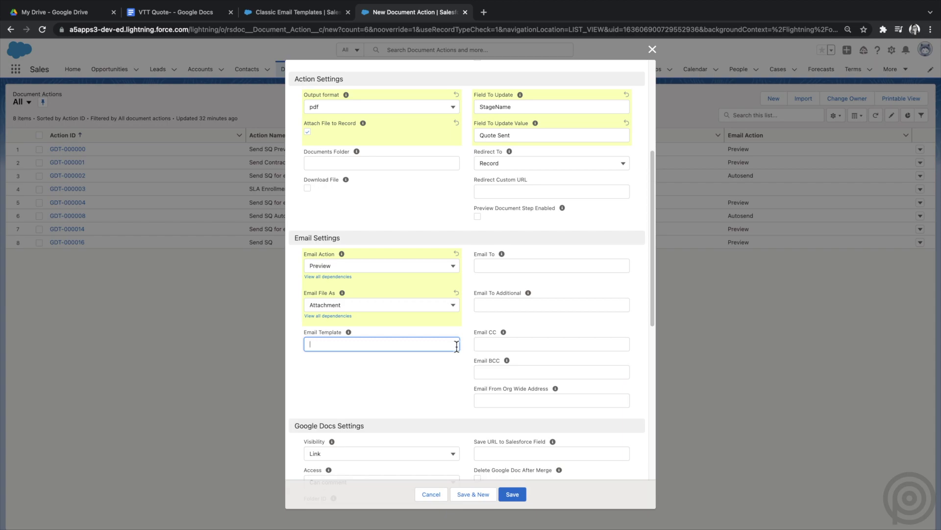
Step: Copy the Email Quote classic template's ID from its Salesforce setup page
{"action": "left_click", "coordinate": [295, 11]}
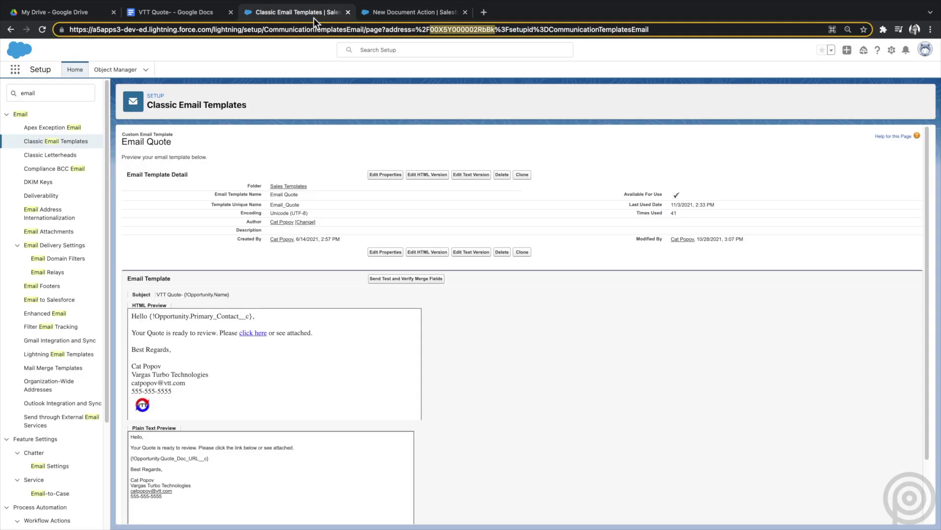
{"action": "right_click", "coordinate": [447, 32]}
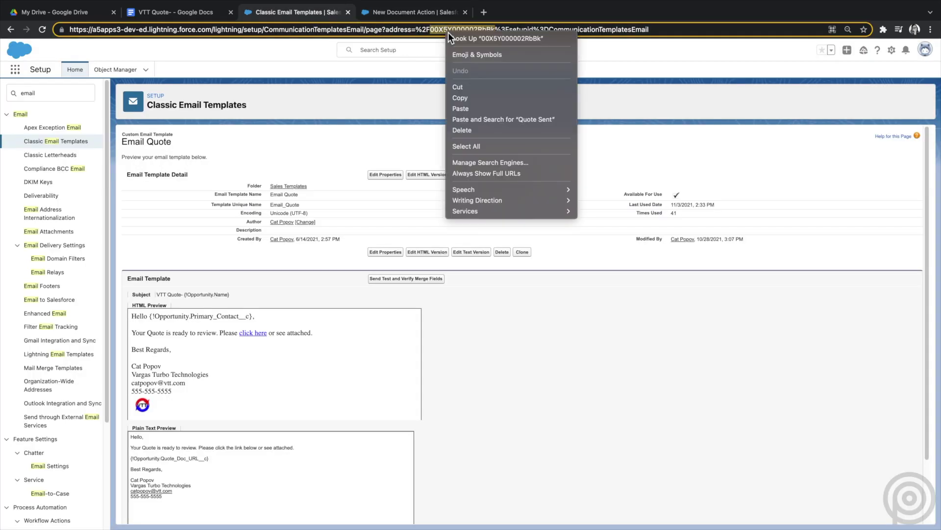
{"action": "left_click", "coordinate": [464, 97]}
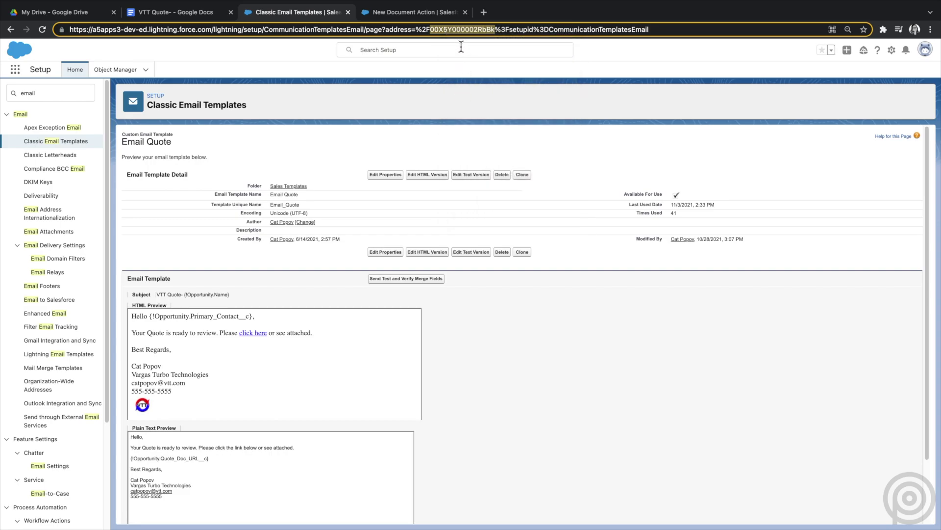
{"action": "left_click", "coordinate": [433, 14]}
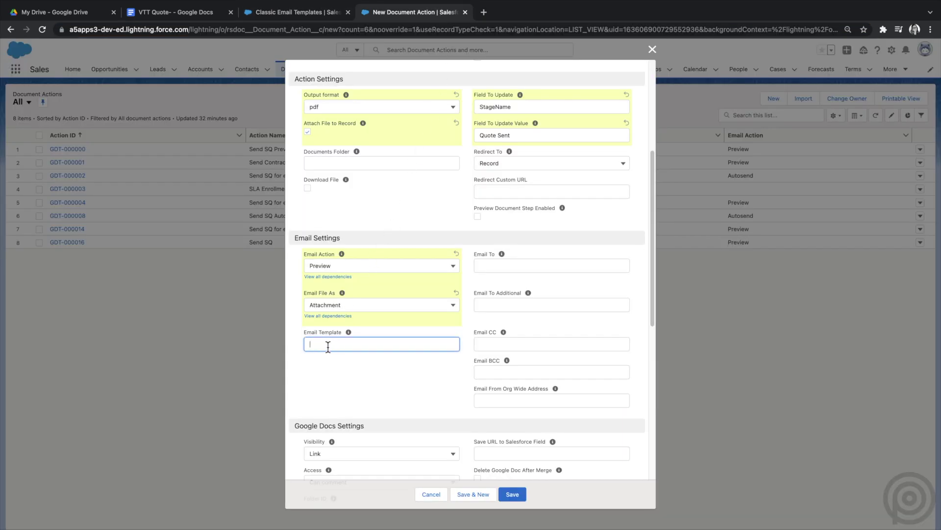
Step: Paste the template ID and set Email To to the Primary Contact merge field
{"action": "type", "text": "00X5Y000002RbBk"}
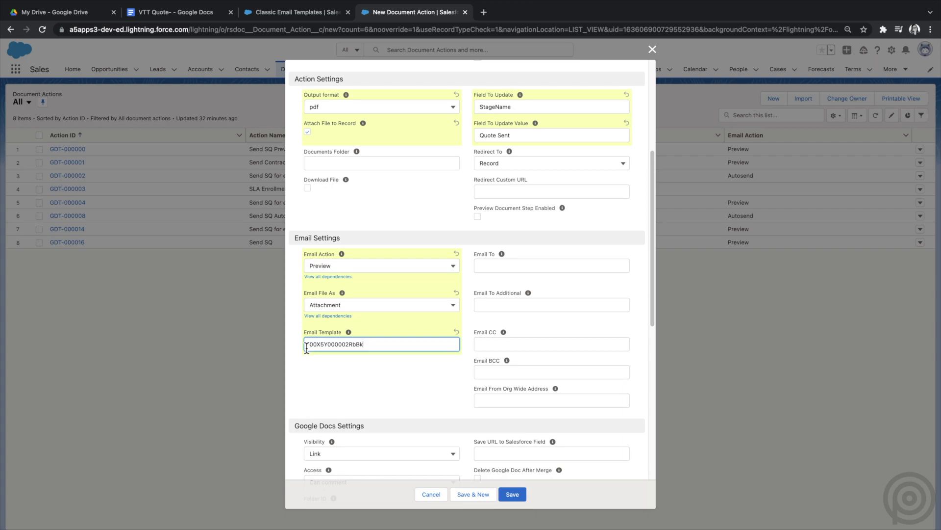
{"action": "left_click", "coordinate": [482, 266]}
{"action": "type", "text": "{!Opportunity.Primary_Contact__c}"}
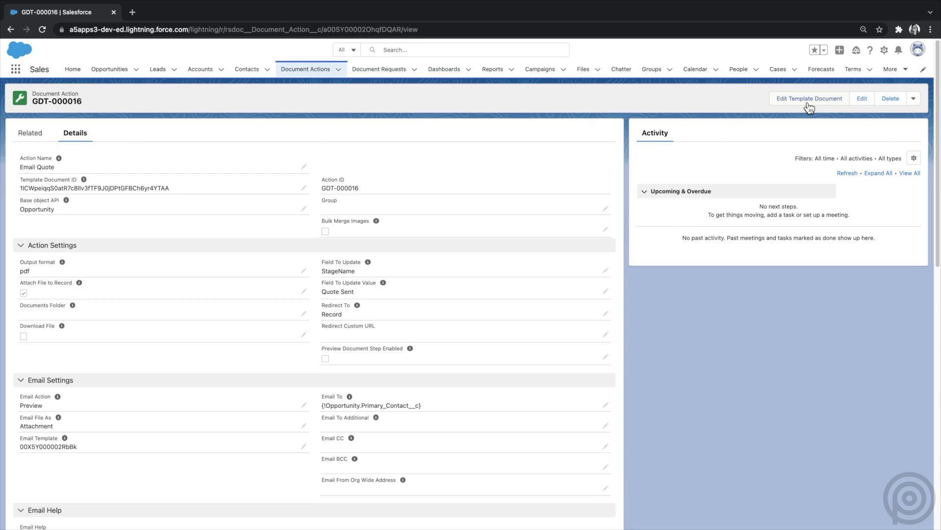
Step: Open the quote template document in its own tab alongside the Merge Fields page
{"action": "left_click", "coordinate": [810, 98]}
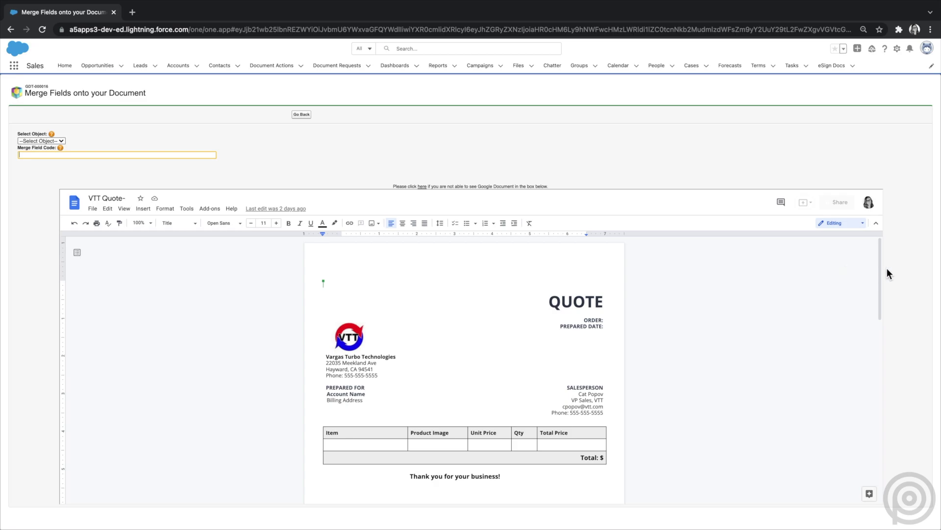
{"action": "mouse_move", "coordinate": [880, 272]}
{"action": "left_mouse_down"}
{"action": "mouse_move", "coordinate": [856, 362]}
{"action": "mouse_move", "coordinate": [892, 259]}
{"action": "left_mouse_up"}
{"action": "left_click", "coordinate": [423, 186]}
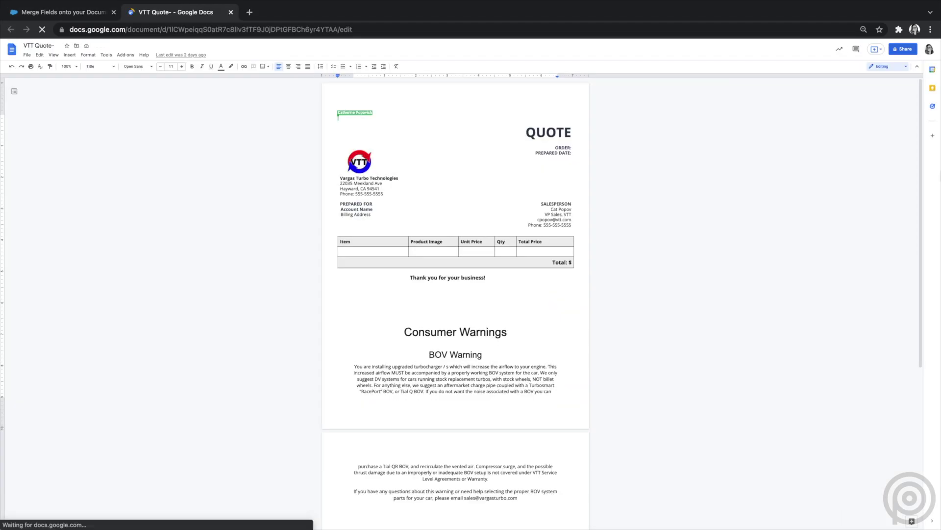
{"action": "left_click", "coordinate": [59, 12]}
Step: Generate and copy the Opportunity > Account ID > Account Name merge code
{"action": "left_click", "coordinate": [49, 136]}
{"action": "left_click", "coordinate": [45, 151]}
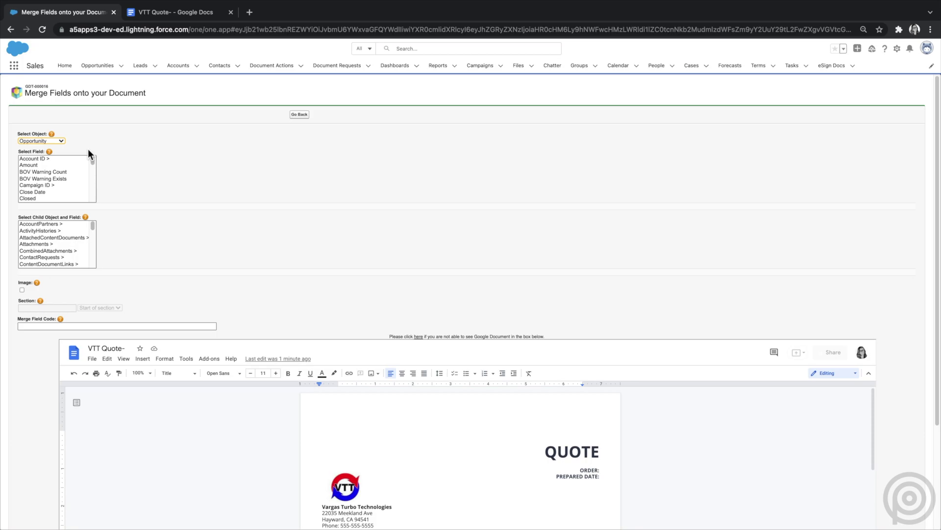
{"action": "left_click", "coordinate": [80, 158]}
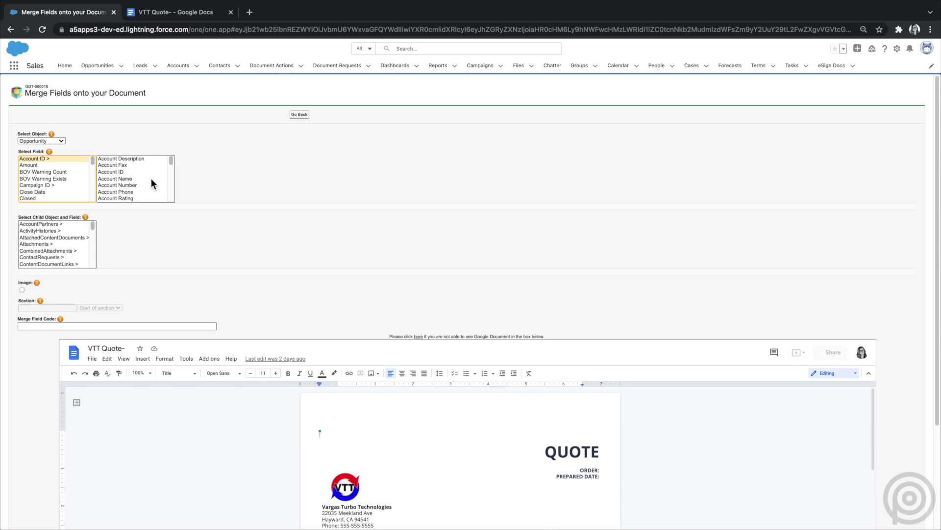
{"action": "left_click", "coordinate": [153, 179]}
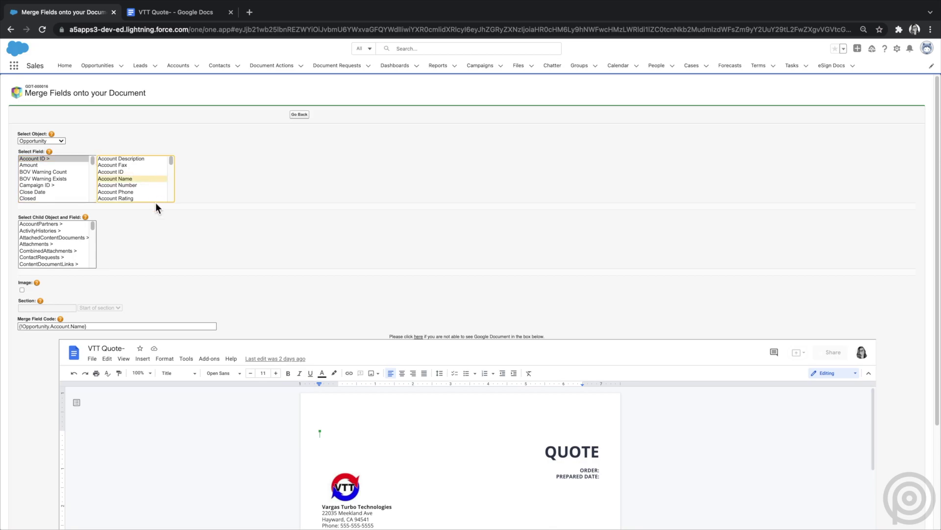
{"action": "left_click", "coordinate": [119, 325]}
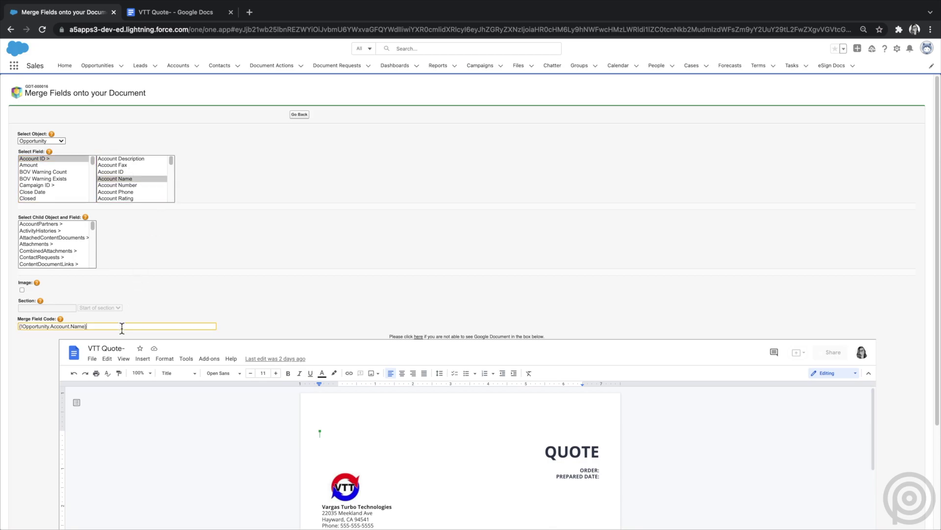
{"action": "key", "text": "ctrl+a"}
{"action": "key", "text": "ctrl+c"}
{"action": "scroll", "coordinate": [119, 326], "scroll_direction": "down", "scroll_amount": 3}
Step: Replace the doc's Account Name placeholder with the merge code and begin the Order Number field beside ORDER
{"action": "left_click_drag", "start_coordinate": [362, 411], "coordinate": [323, 413]}
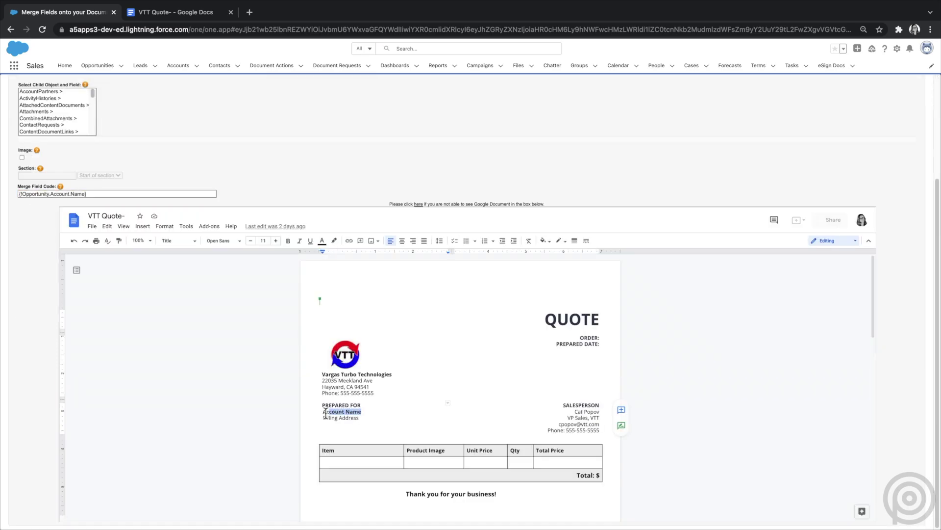
{"action": "key", "text": "ctrl+v"}
{"action": "scroll", "coordinate": [323, 419], "scroll_direction": "up", "scroll_amount": 3}
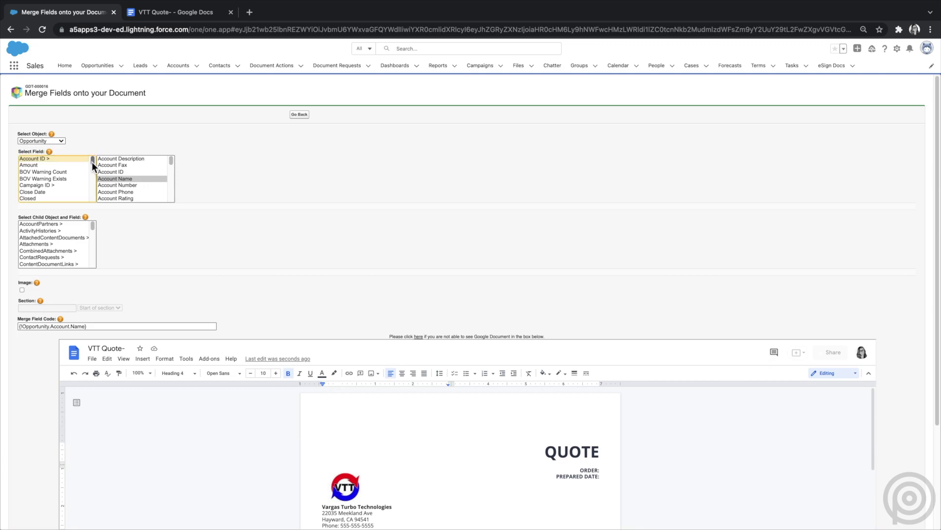
{"action": "left_click_drag", "start_coordinate": [92, 162], "coordinate": [84, 189]}
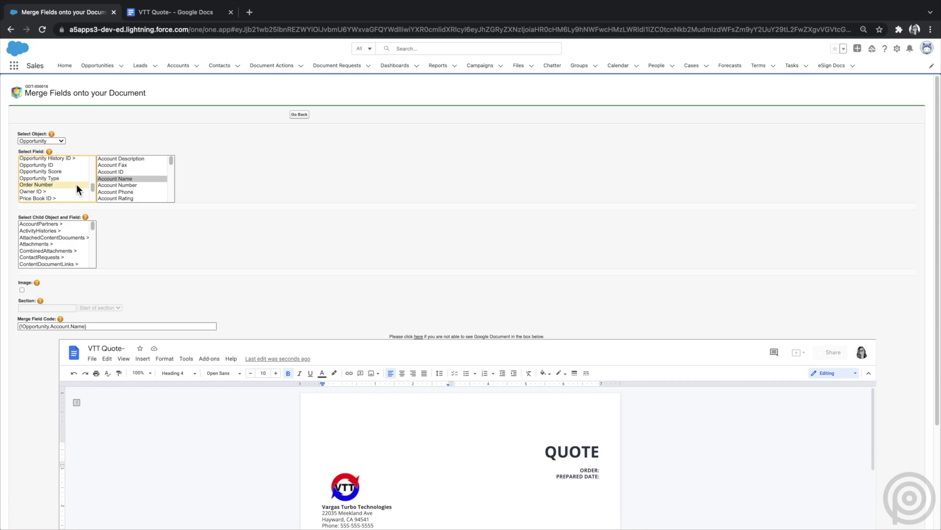
{"action": "left_click", "coordinate": [75, 185]}
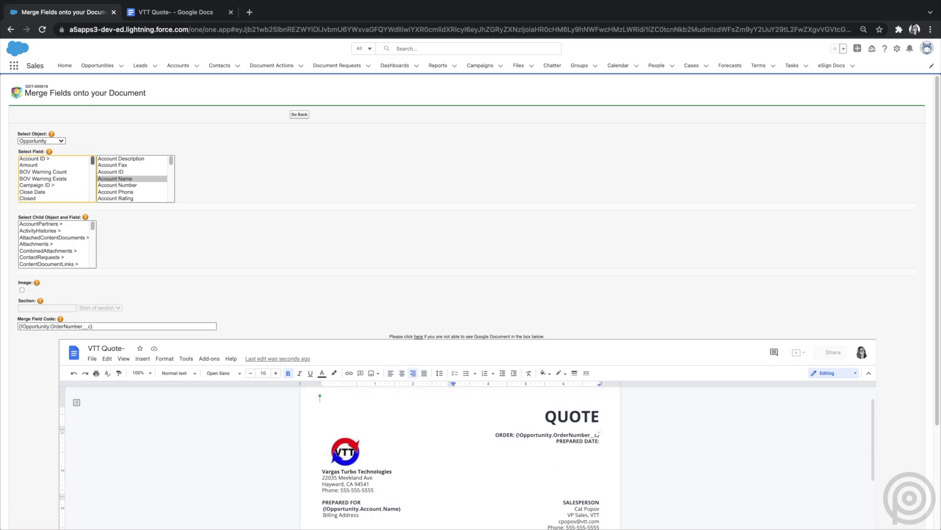
{"action": "left_click", "coordinate": [52, 159]}
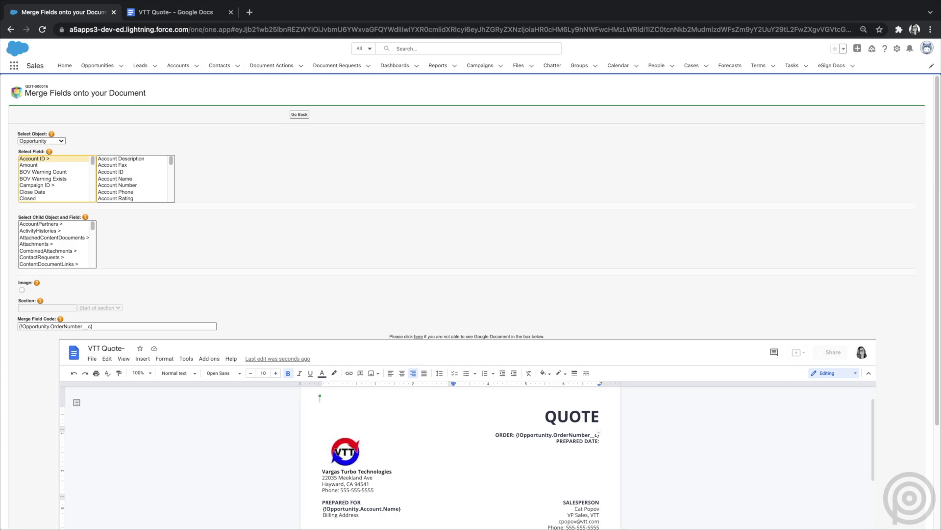
{"action": "left_click_drag", "start_coordinate": [171, 160], "coordinate": [171, 166]}
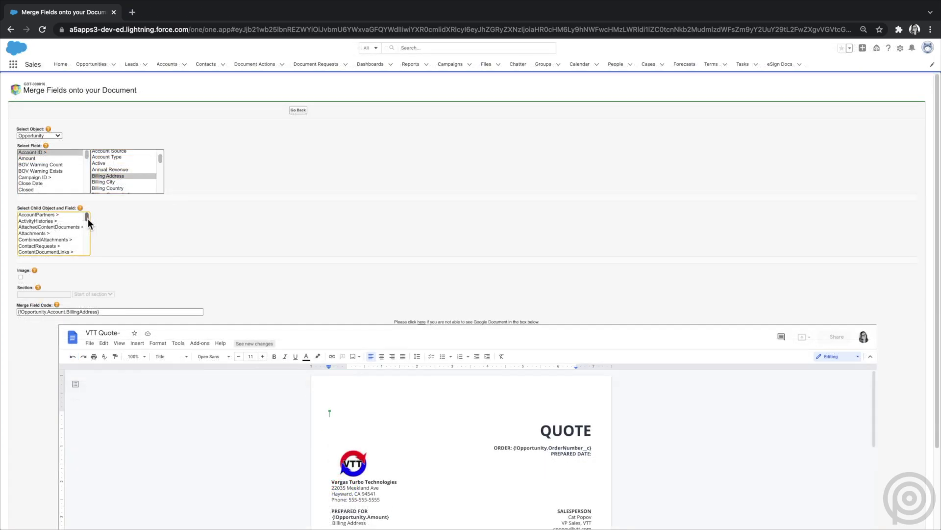
{"action": "left_click_drag", "start_coordinate": [87, 219], "coordinate": [91, 236]}
Step: Generate the OpportunityLineItems > Product ID > Product Name merge code sorted by Sort Order, and select it
{"action": "left_click", "coordinate": [79, 226]}
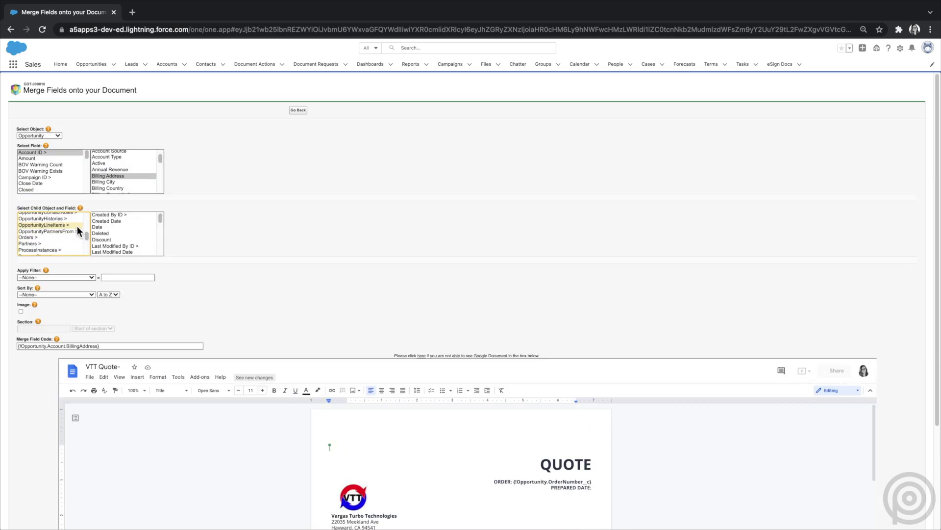
{"action": "left_click_drag", "start_coordinate": [161, 218], "coordinate": [161, 239]}
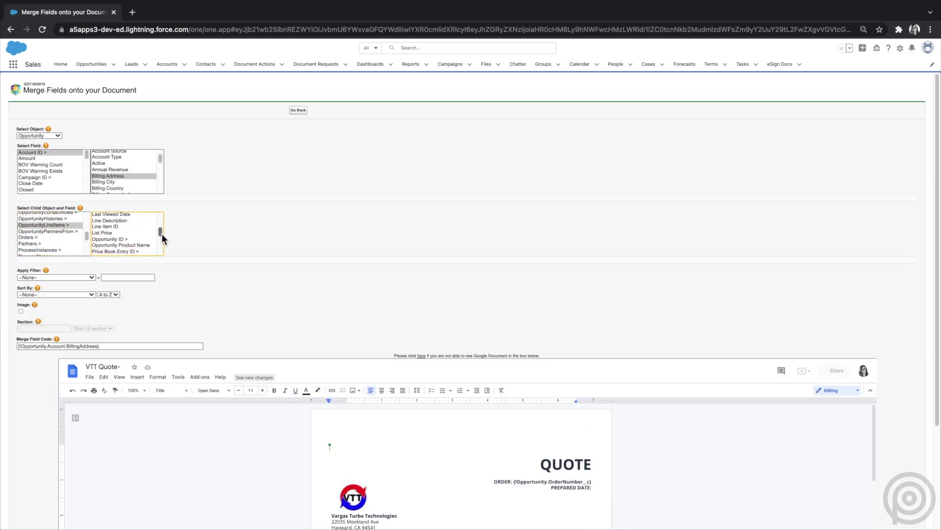
{"action": "left_click", "coordinate": [106, 242]}
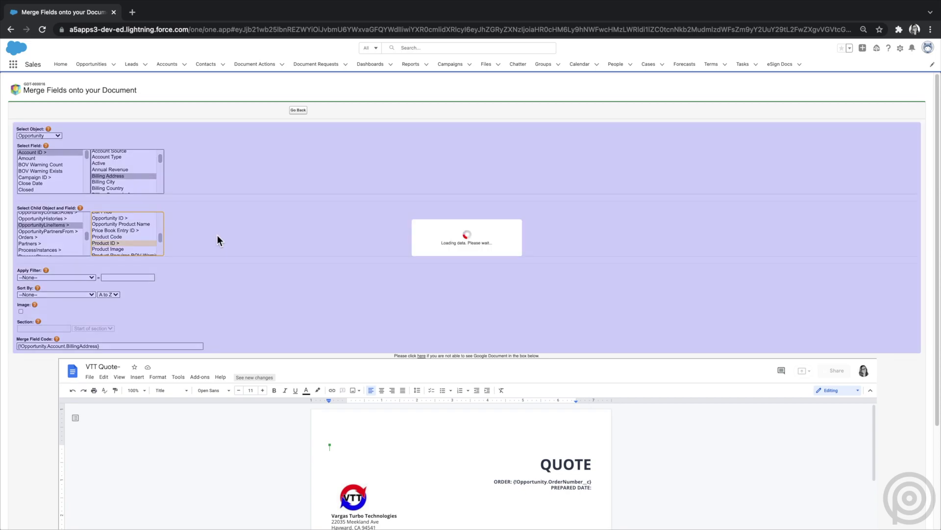
{"action": "left_click_drag", "start_coordinate": [235, 220], "coordinate": [235, 250]}
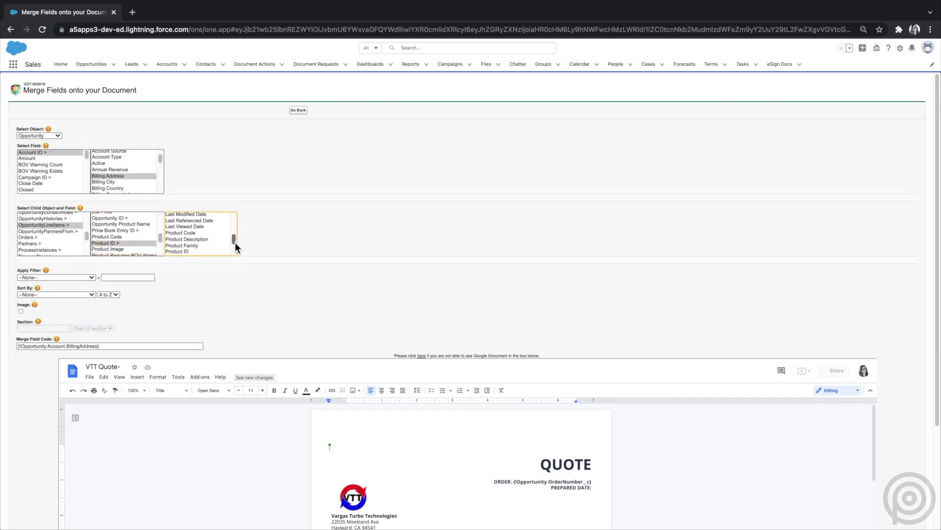
{"action": "left_click", "coordinate": [181, 236]}
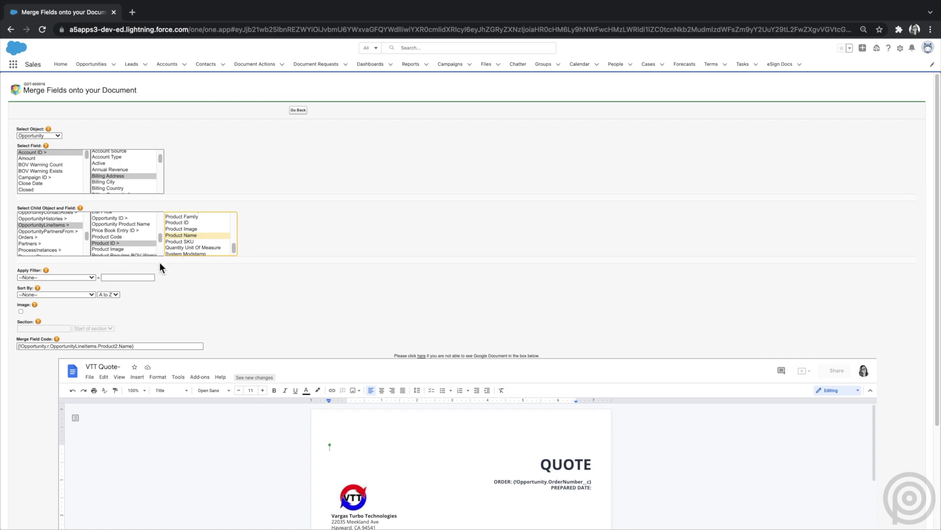
{"action": "left_click", "coordinate": [92, 295]}
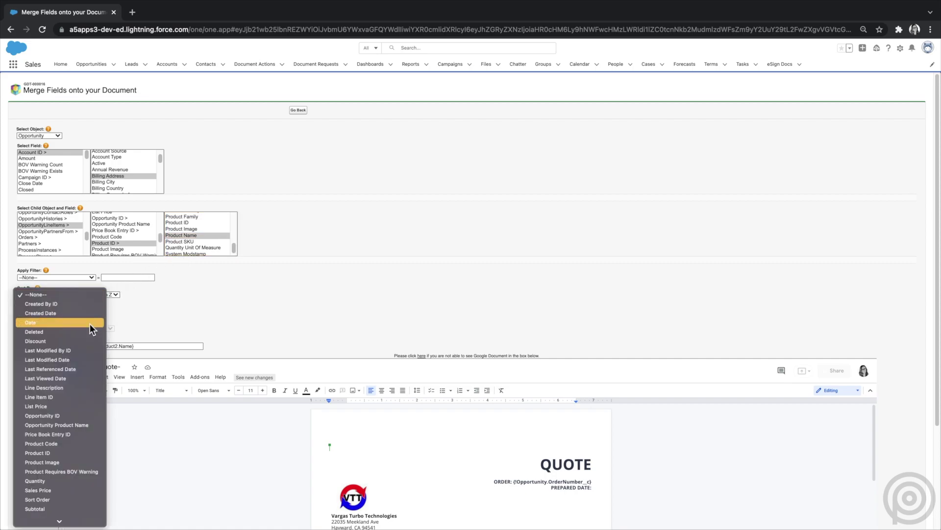
{"action": "left_click", "coordinate": [98, 498]}
{"action": "left_click", "coordinate": [150, 346]}
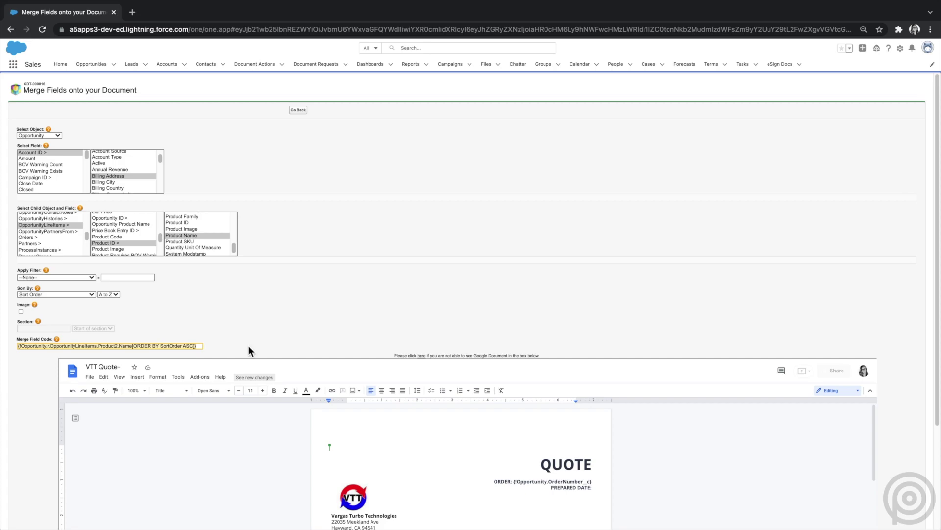
Step: Copy the {!Opportunity.Name} merge code into the quote document title after 'VTT Quote- '
{"action": "left_click", "coordinate": [122, 367]}
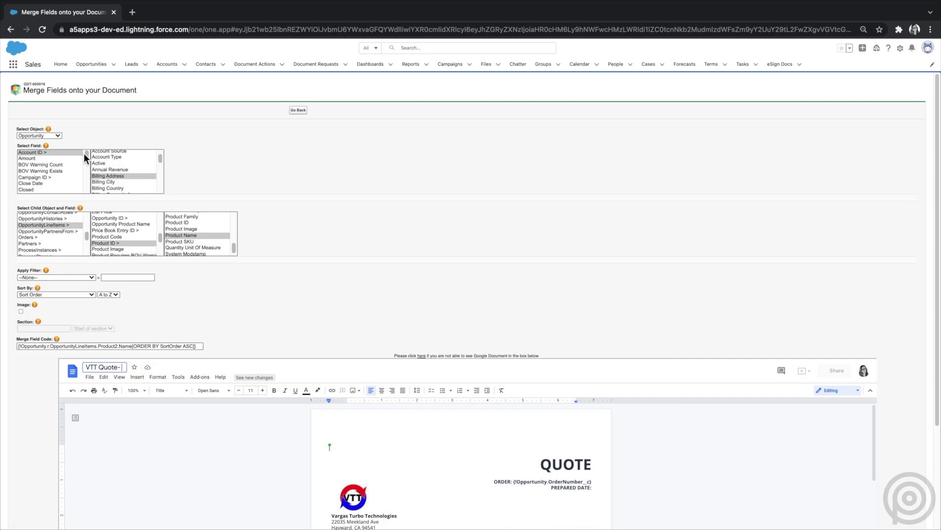
{"action": "left_click_drag", "start_coordinate": [87, 154], "coordinate": [85, 176]}
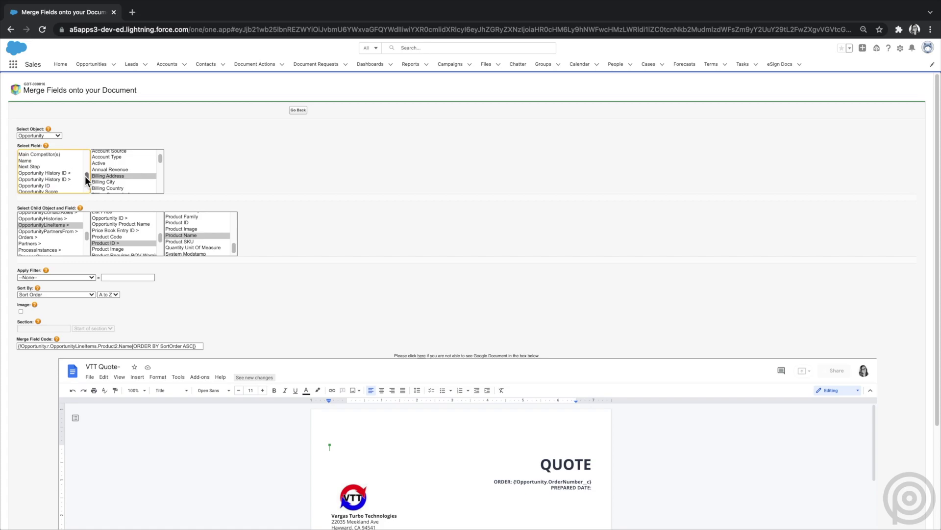
{"action": "left_click", "coordinate": [74, 161]}
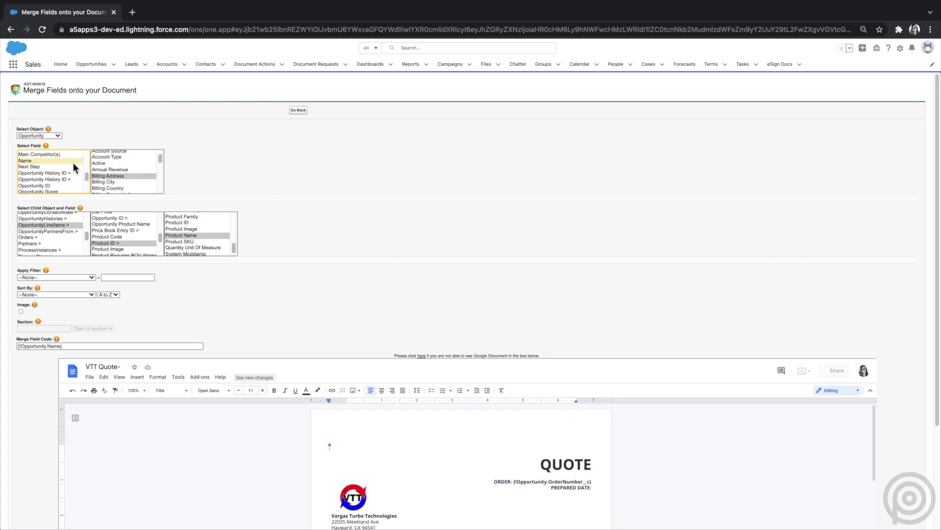
{"action": "left_click", "coordinate": [84, 346]}
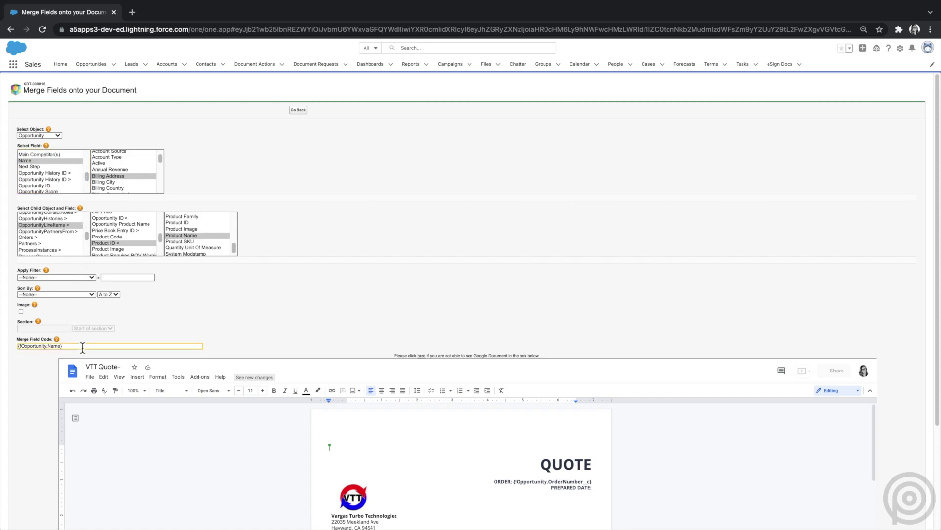
{"action": "double_click", "coordinate": [83, 346]}
{"action": "left_click", "coordinate": [122, 366]}
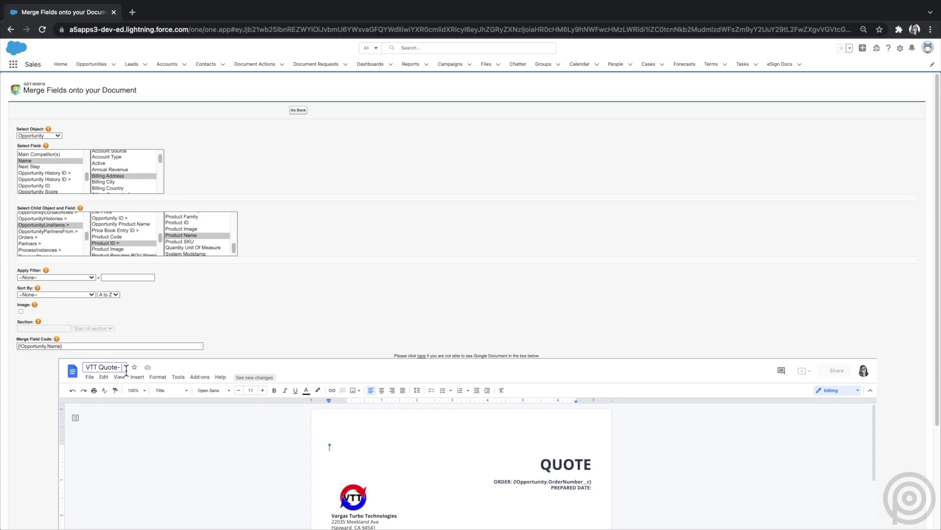
{"action": "key", "text": "ctrl+v"}
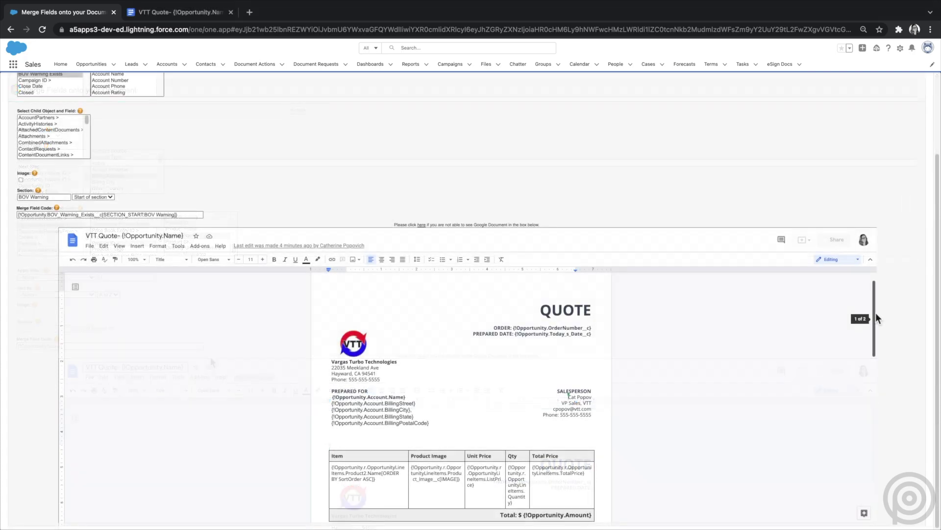
{"action": "mouse_move", "coordinate": [876, 312]}
{"action": "left_mouse_down"}
{"action": "mouse_move", "coordinate": [870, 415]}
{"action": "mouse_move", "coordinate": [874, 294]}
{"action": "left_mouse_up"}
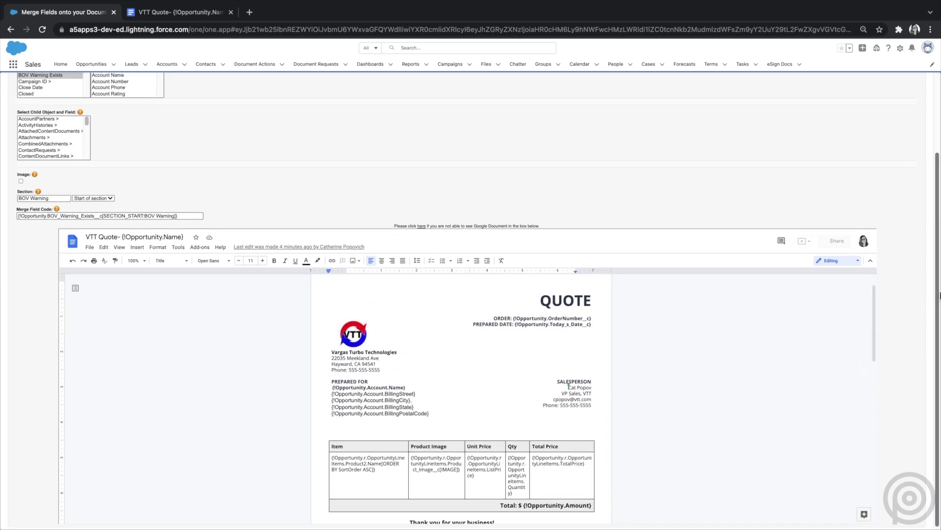
{"action": "scroll", "coordinate": [923, 304], "scroll_direction": "up", "scroll_amount": 4}
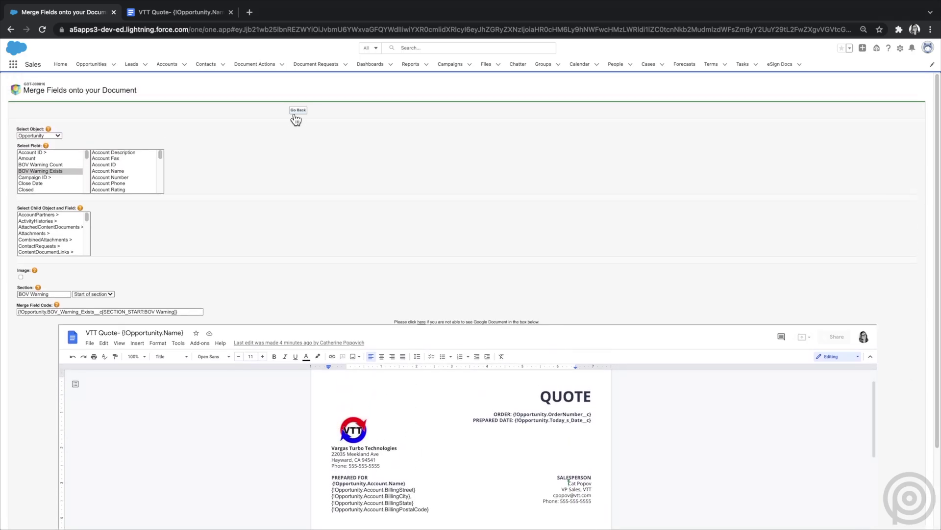
Step: Reopen document action GDT-000016 and select its full Button/Link code
{"action": "left_click", "coordinate": [297, 111]}
{"action": "scroll", "coordinate": [471, 294], "scroll_direction": "down", "scroll_amount": 8}
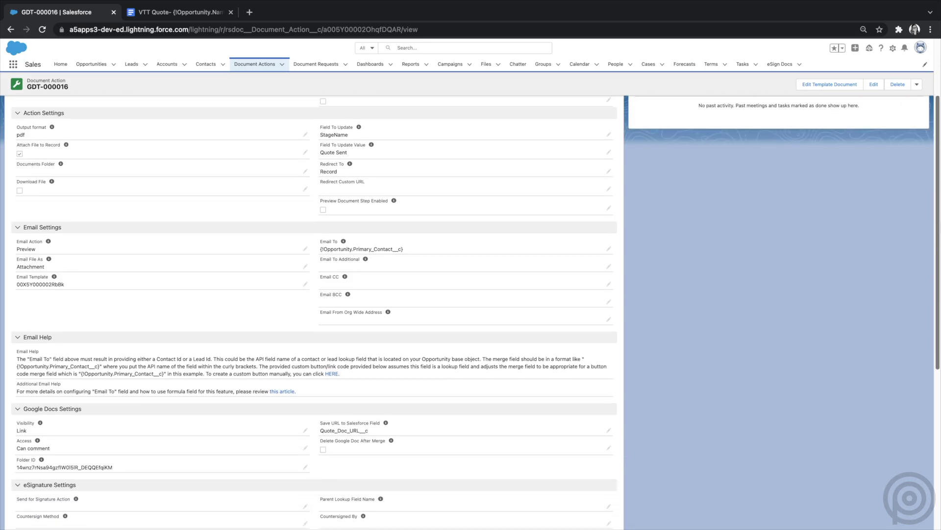
{"action": "scroll", "coordinate": [316, 294], "scroll_direction": "down", "scroll_amount": 5}
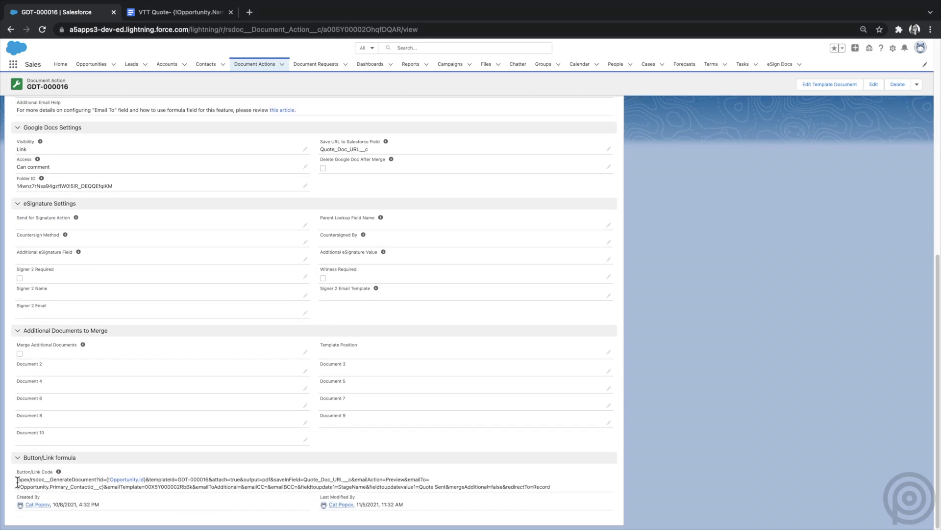
{"action": "left_click_drag", "start_coordinate": [17, 479], "coordinate": [410, 483]}
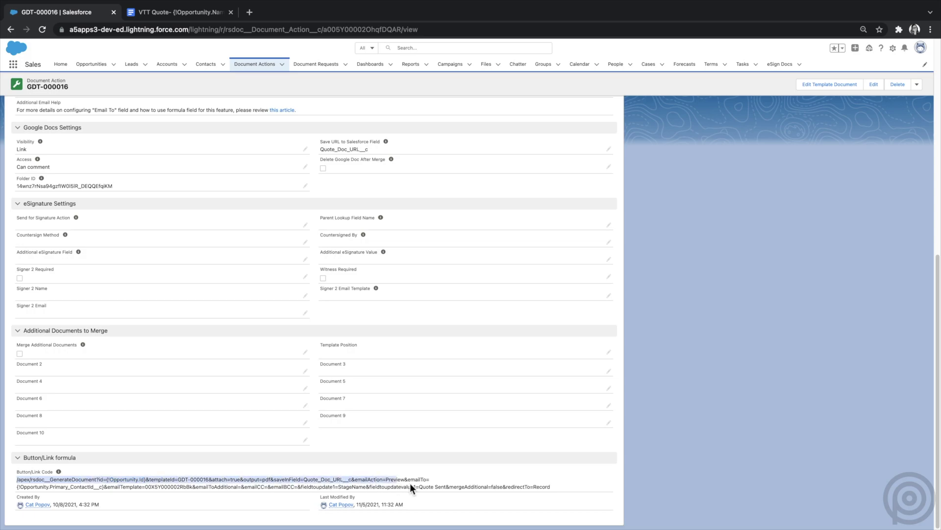
{"action": "left_click_drag", "start_coordinate": [483, 484], "coordinate": [534, 486]}
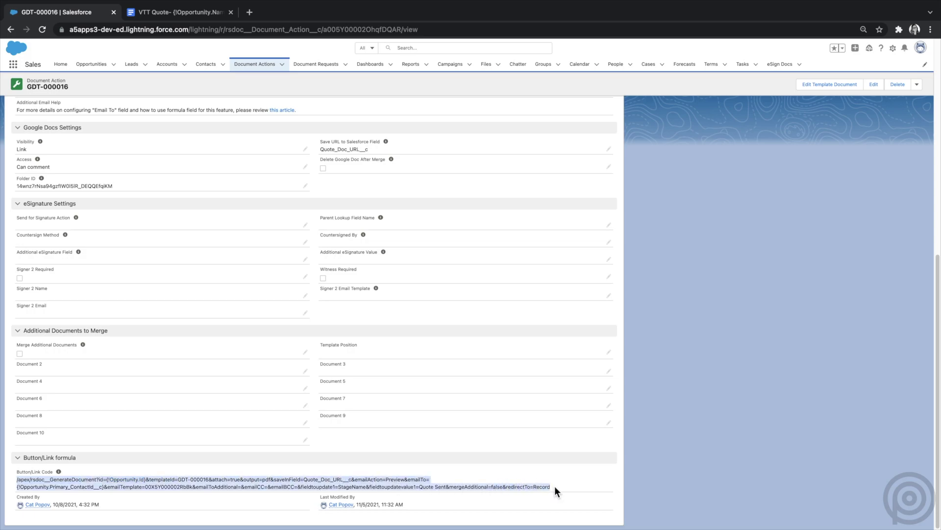
Step: Go to Setup's Object Manager and list the Opportunity object's Buttons, Links, and Actions
{"action": "left_click", "coordinate": [899, 48]}
{"action": "left_click", "coordinate": [882, 70]}
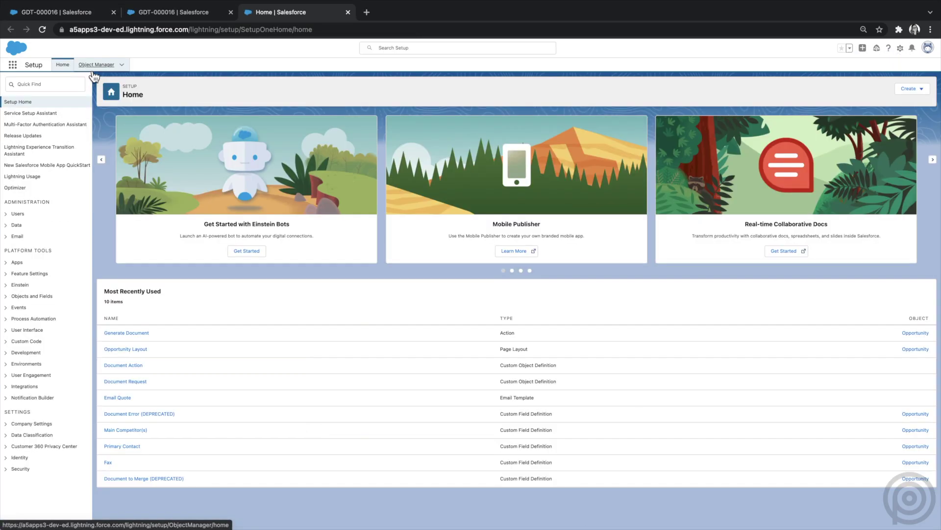
{"action": "left_click", "coordinate": [96, 65]}
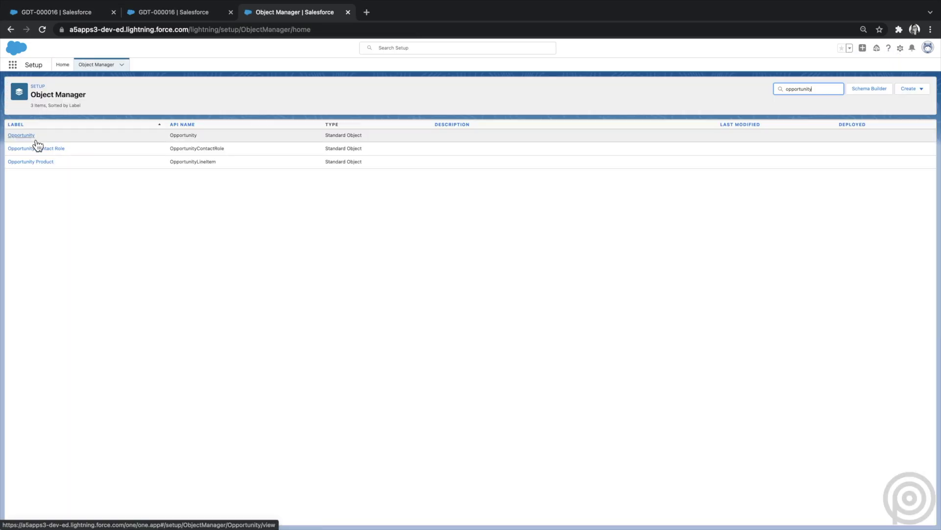
{"action": "left_click", "coordinate": [22, 136]}
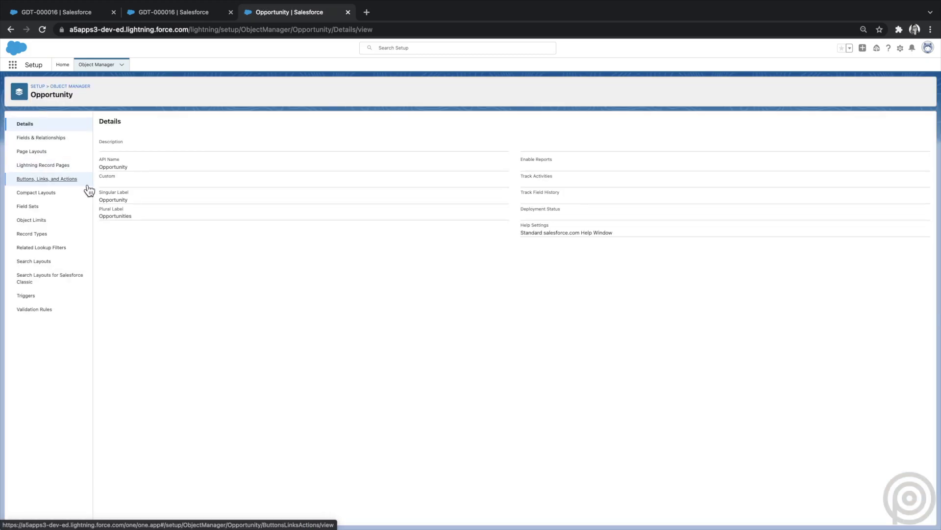
{"action": "left_click", "coordinate": [46, 179]}
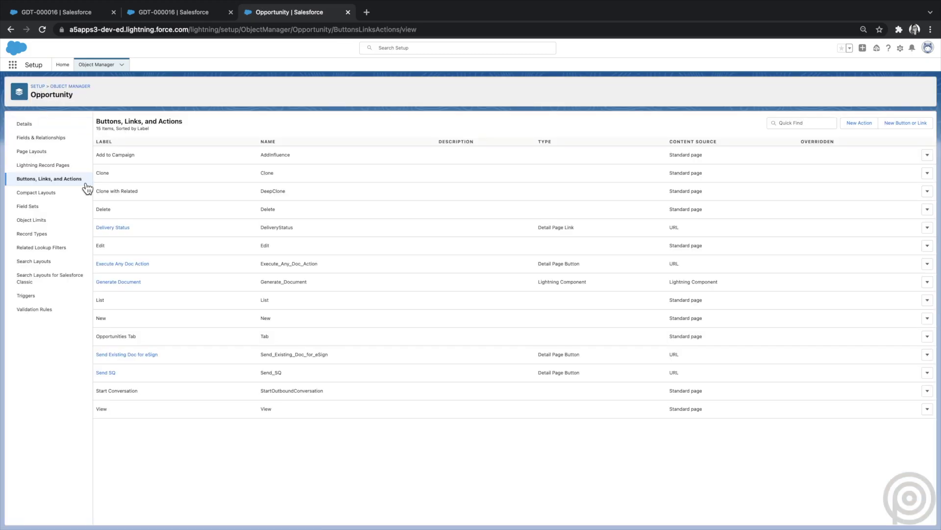
Step: Set up a new 'Email Quote' detail page button that displays in the existing window without sidebar
{"action": "left_click", "coordinate": [911, 127]}
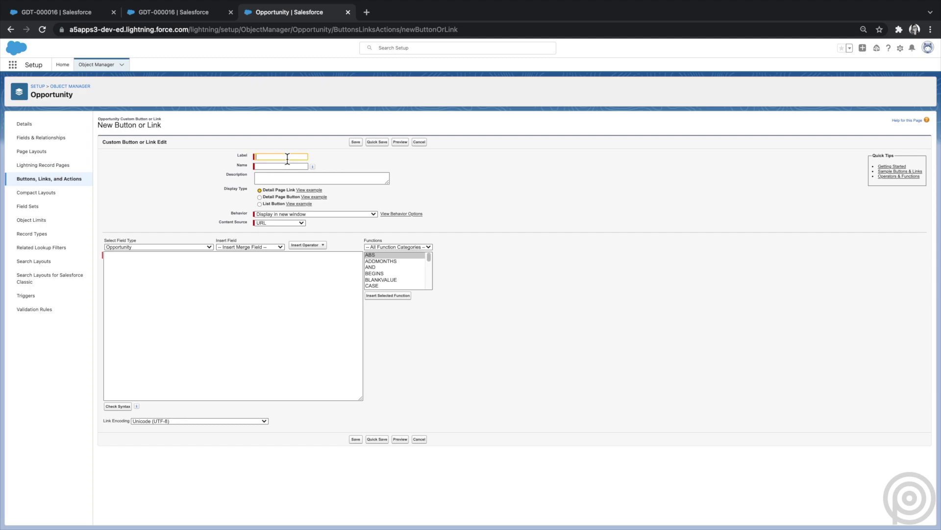
{"action": "type", "text": "Email Quote"}
{"action": "key", "text": "Tab"}
{"action": "left_click", "coordinate": [260, 196]}
{"action": "left_click", "coordinate": [262, 213]}
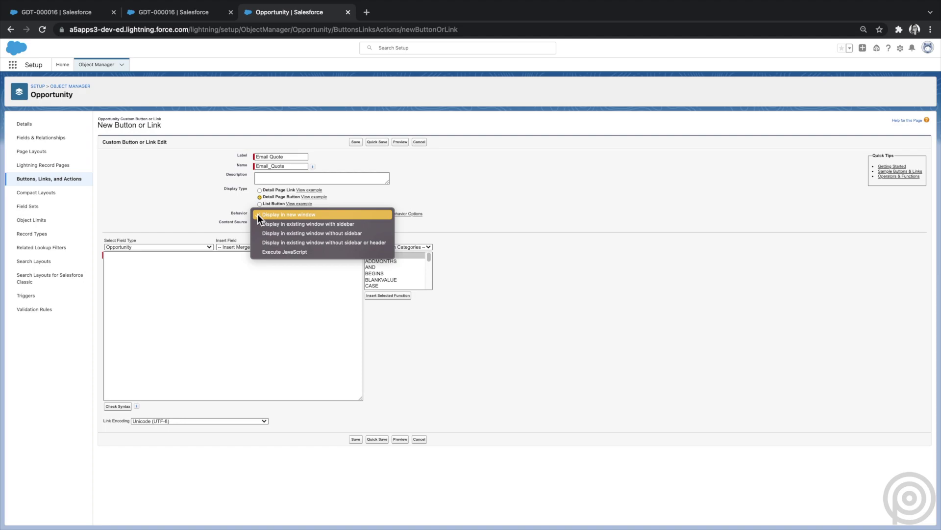
{"action": "left_click", "coordinate": [377, 235]}
Step: Paste the document generation link as the button URL and save Email Quote
{"action": "left_click", "coordinate": [342, 259]}
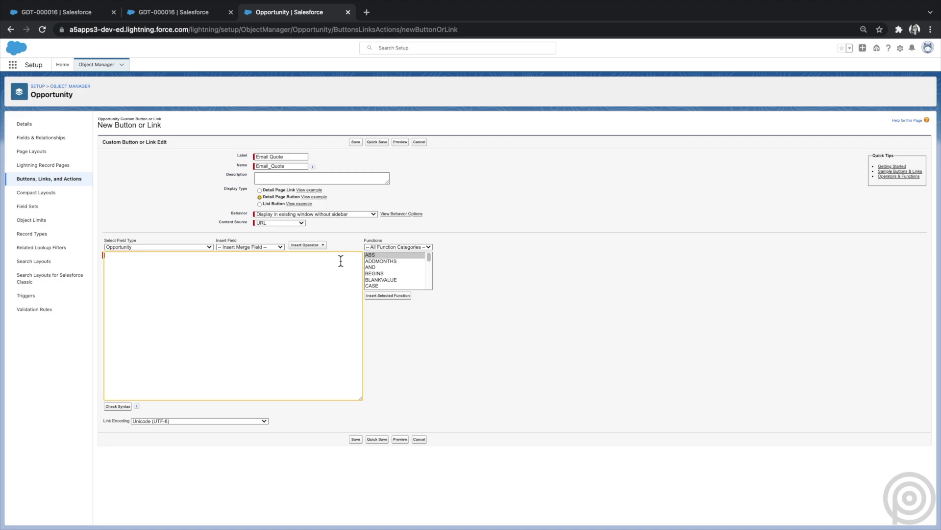
{"action": "key", "text": "ctrl+v"}
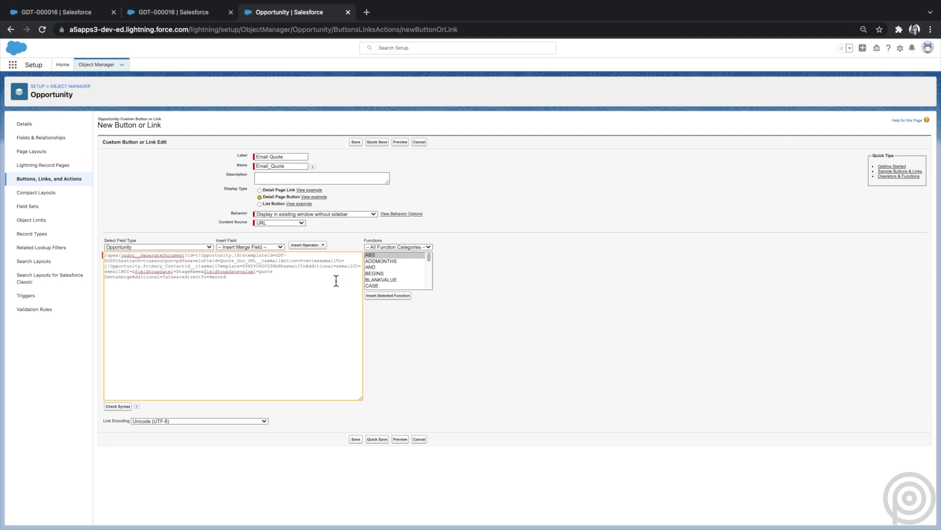
{"action": "left_click", "coordinate": [355, 141]}
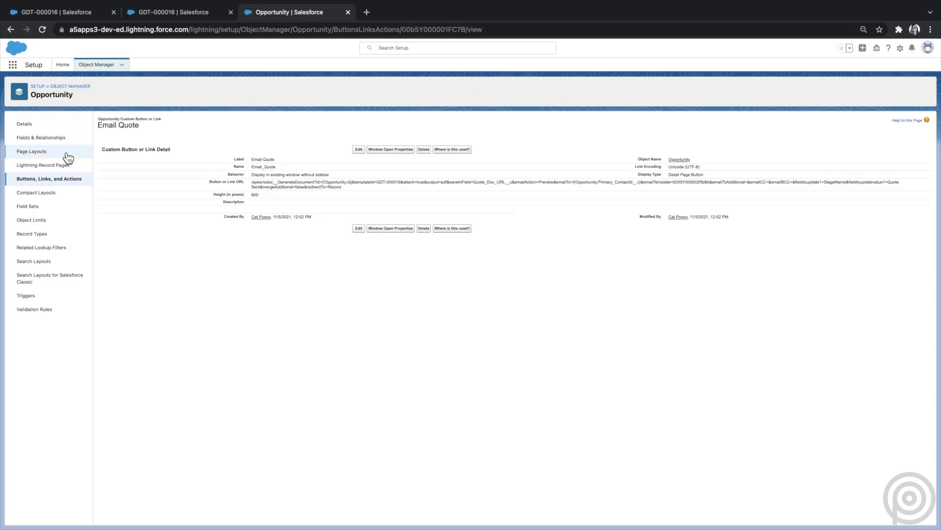
Step: Add Email Quote first in the Opportunity Layout's Lightning actions, save, and view the opportunity details
{"action": "left_click", "coordinate": [33, 151]}
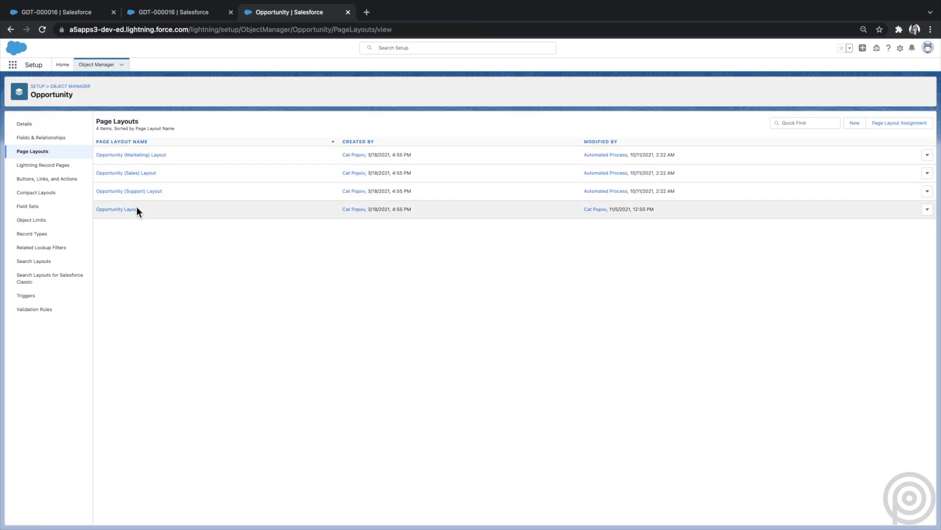
{"action": "left_click", "coordinate": [141, 212]}
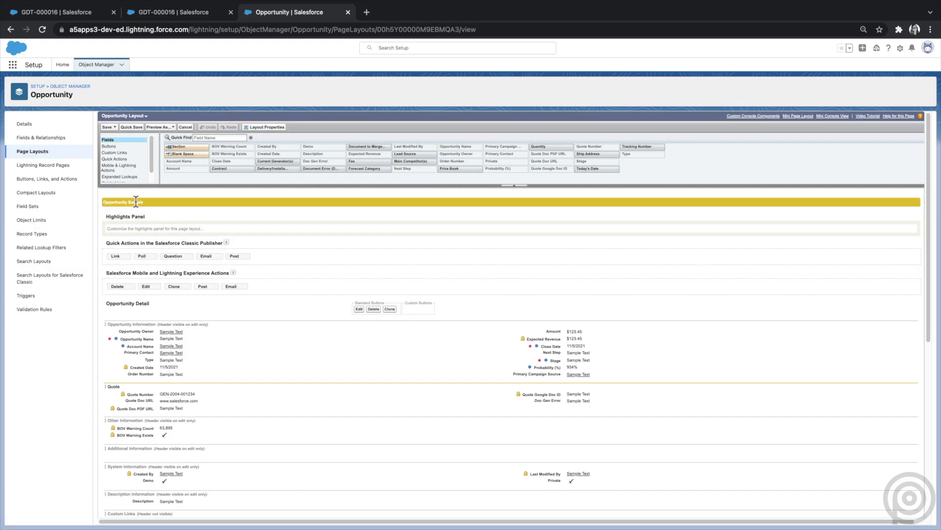
{"action": "left_click", "coordinate": [121, 166]}
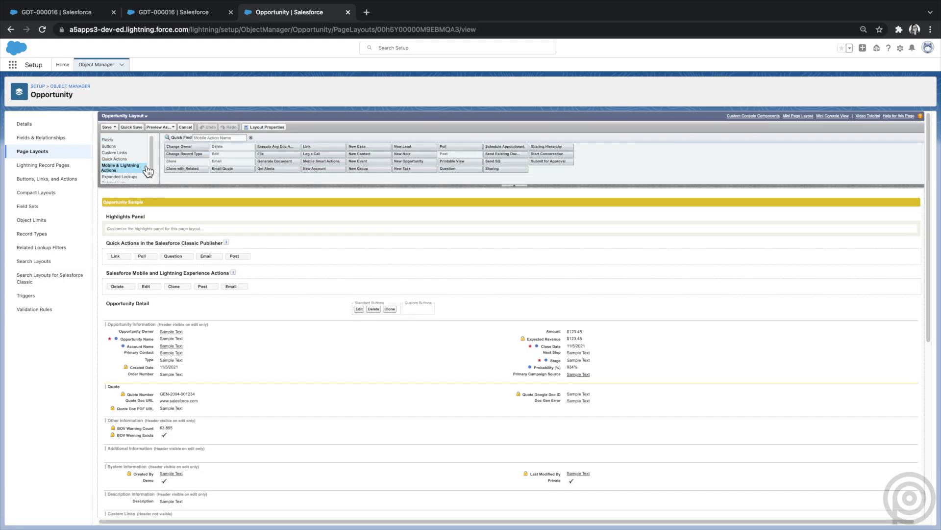
{"action": "left_click_drag", "start_coordinate": [222, 168], "coordinate": [114, 293]}
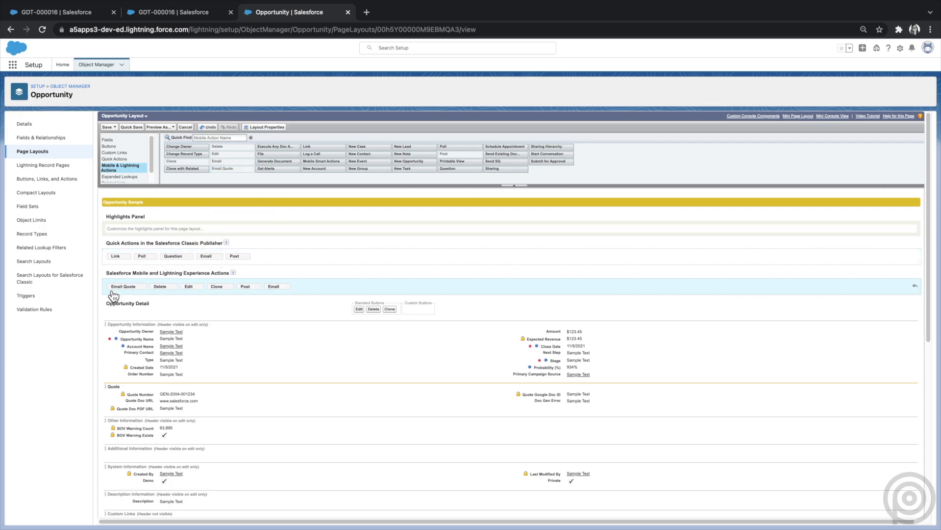
{"action": "left_click", "coordinate": [108, 126]}
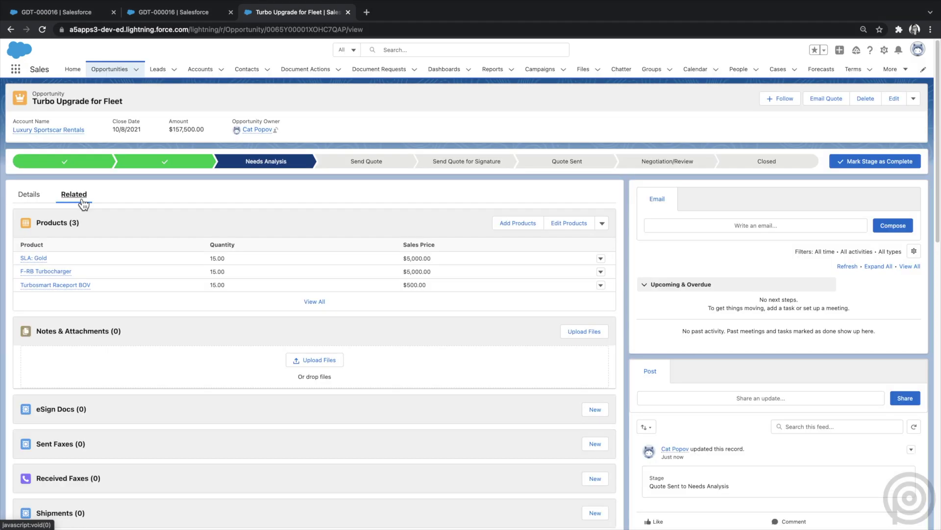
{"action": "left_click", "coordinate": [33, 196]}
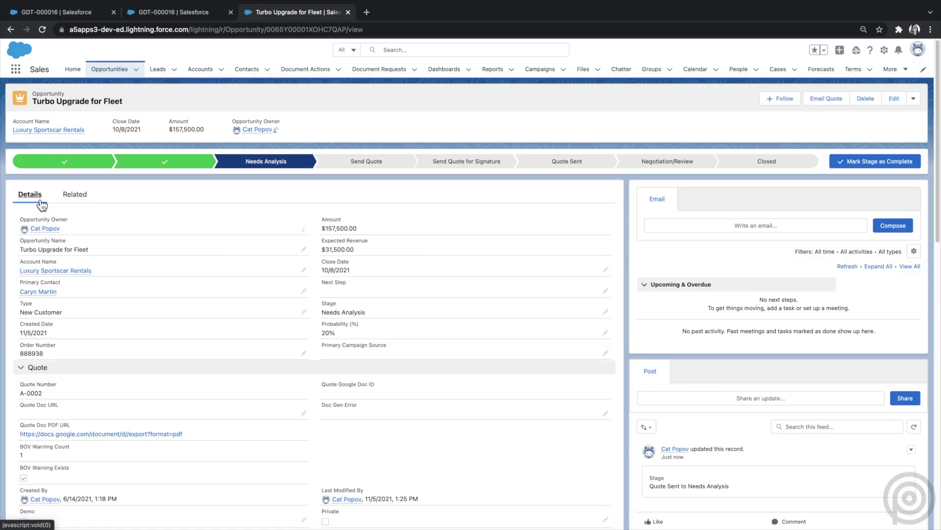
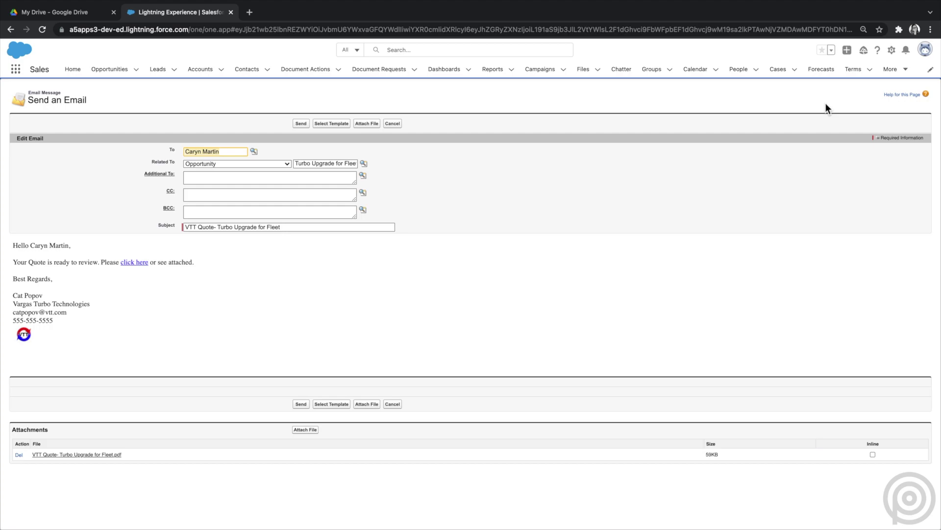
{"action": "left_click", "coordinate": [114, 456]}
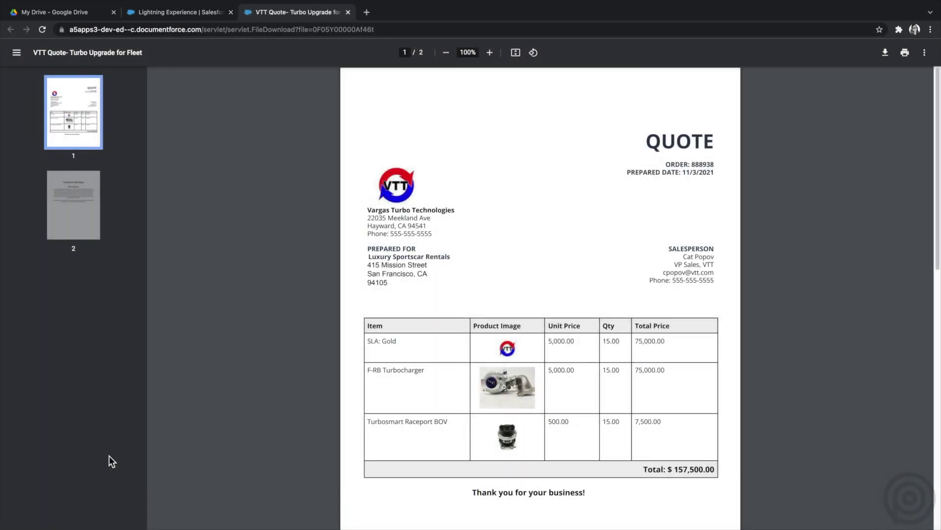
{"action": "left_click", "coordinate": [92, 226]}
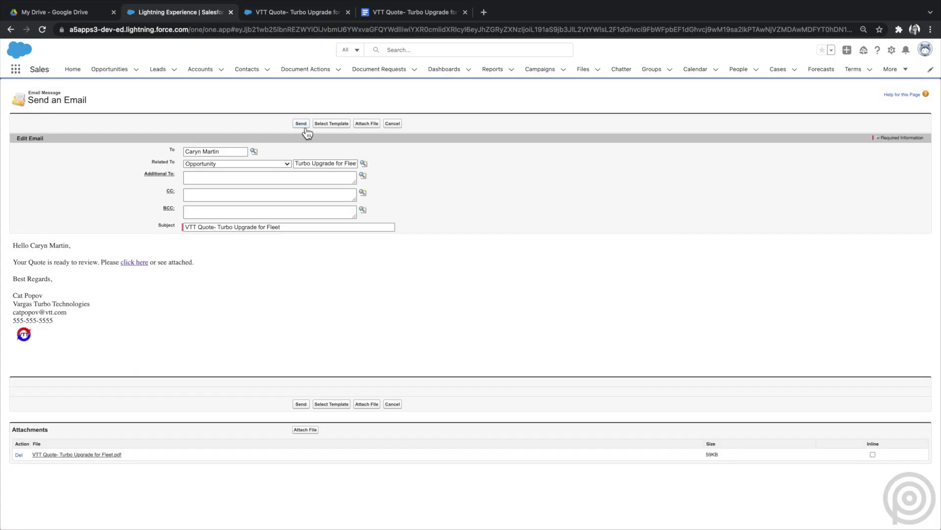
{"action": "left_click", "coordinate": [301, 123]}
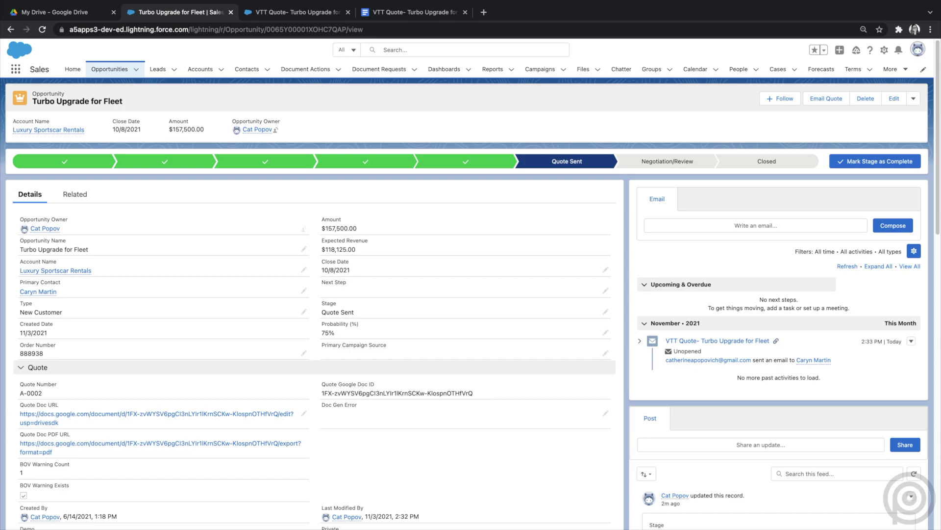
Step: Show the Turbo Upgrade for Fleet opportunity's Related tab with its products and attachments
{"action": "left_click", "coordinate": [74, 194]}
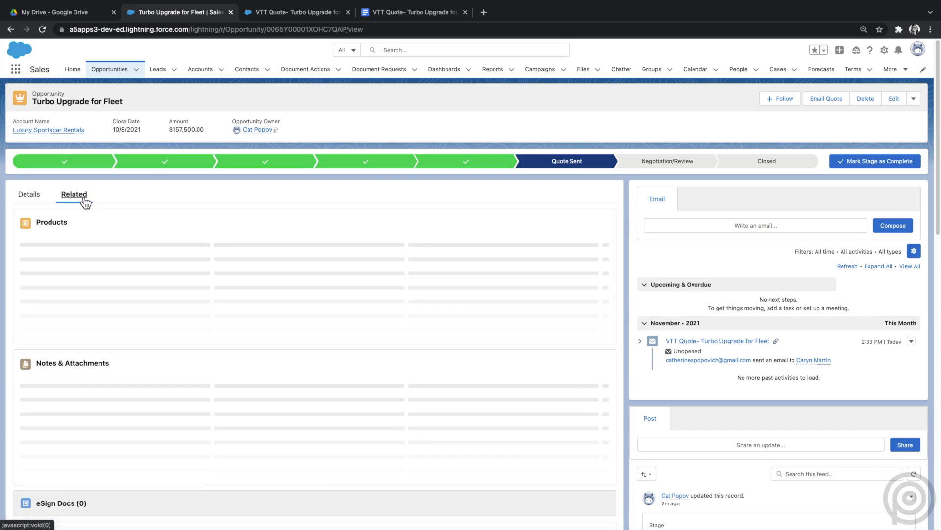